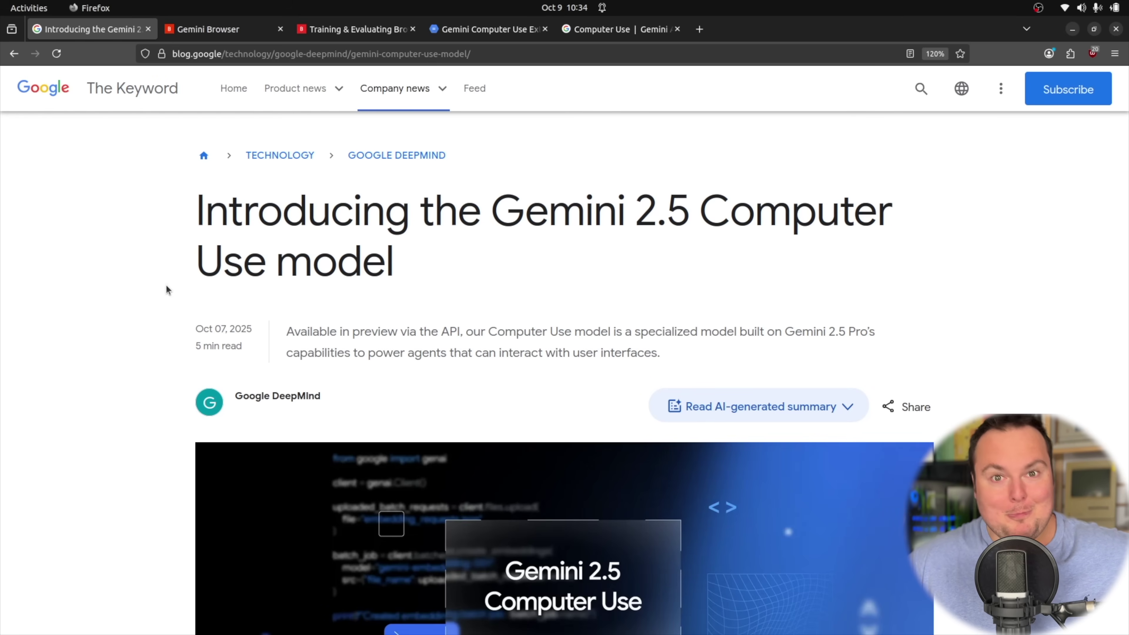
- Read the intro, highlighting the phrases about the new specialized model and user-interface interaction
scroll(166, 286, down, 6)
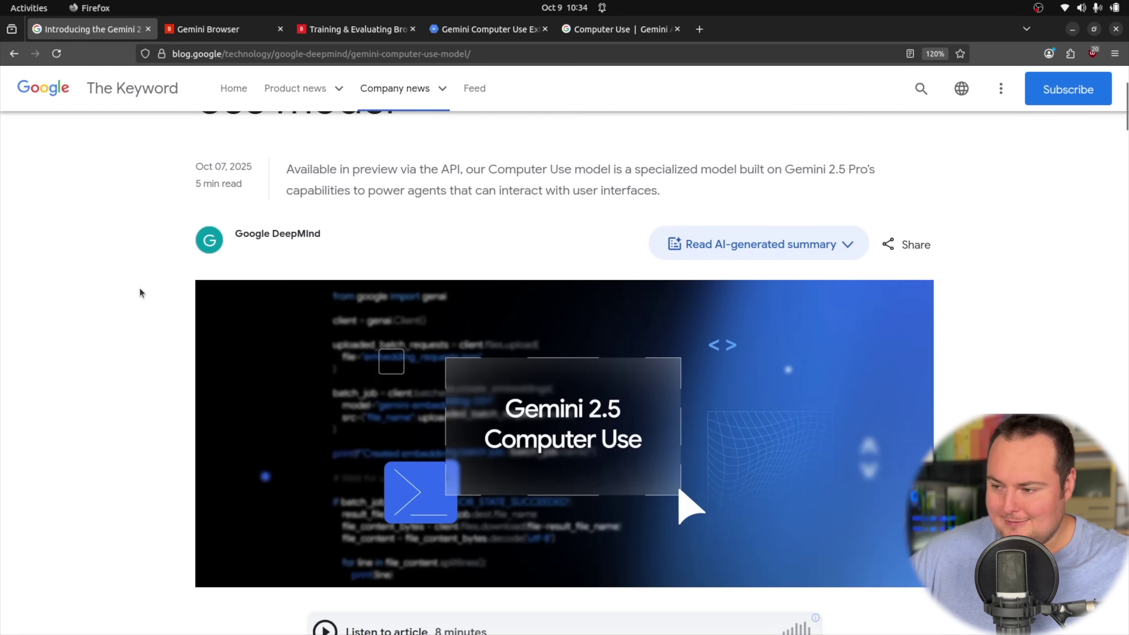
scroll(114, 279, down, 5)
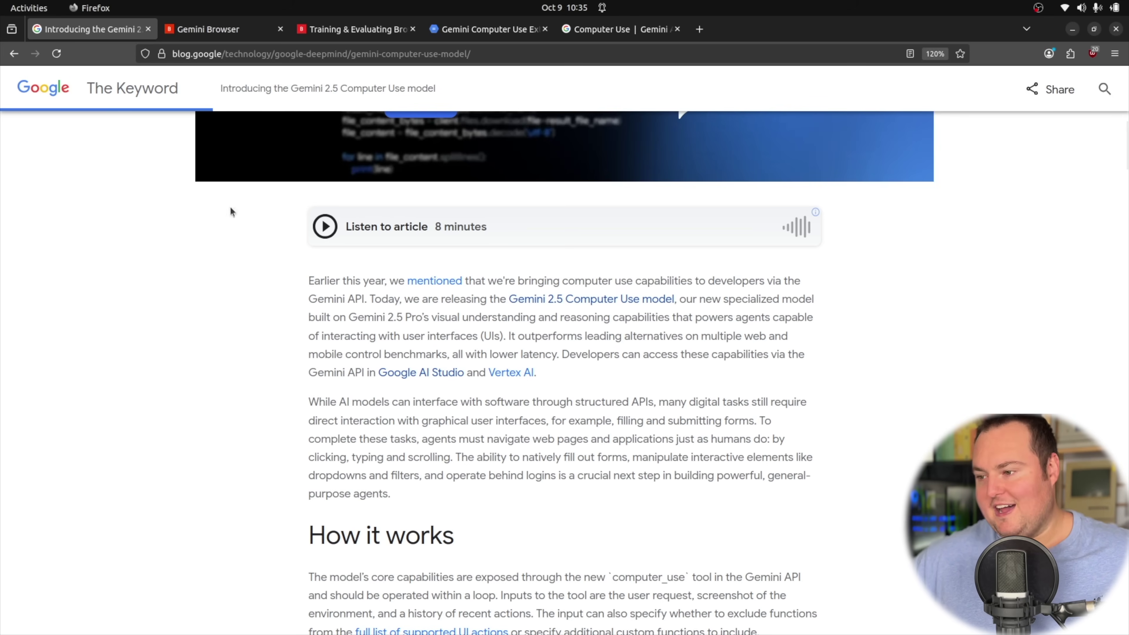
drag(405, 317, 786, 317)
click(816, 307)
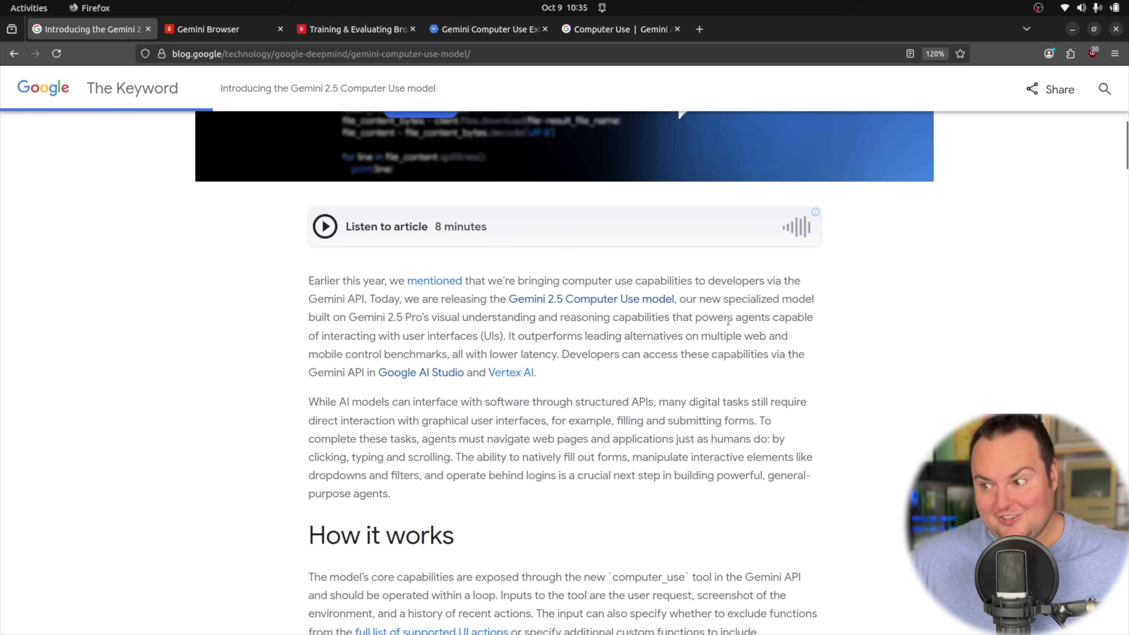
drag(291, 339, 517, 337)
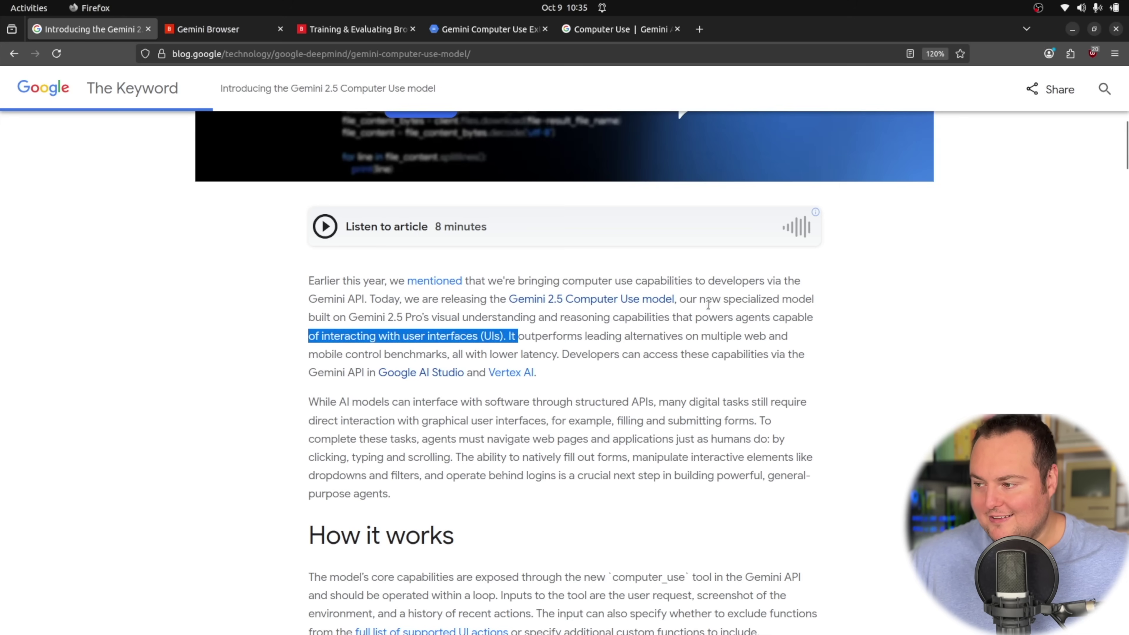
click(970, 324)
- Scroll through How it works and past the flow diagram to the first demo prompt
scroll(960, 314, down, 5)
scroll(961, 314, down, 8)
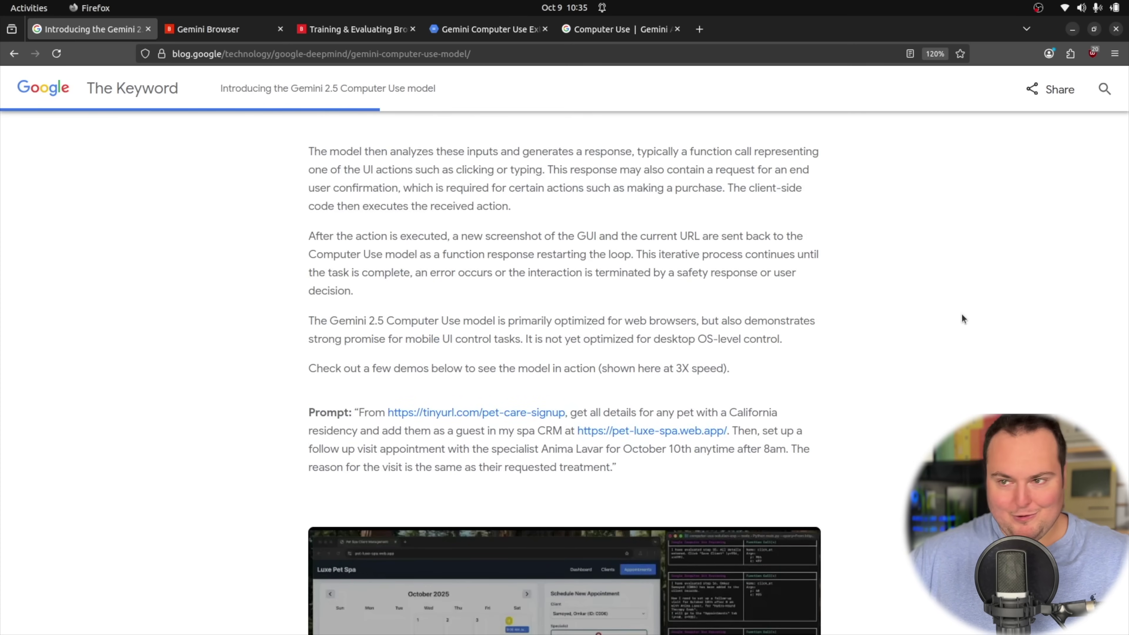
scroll(962, 313, down, 7)
scroll(968, 320, up, 5)
scroll(965, 322, up, 4)
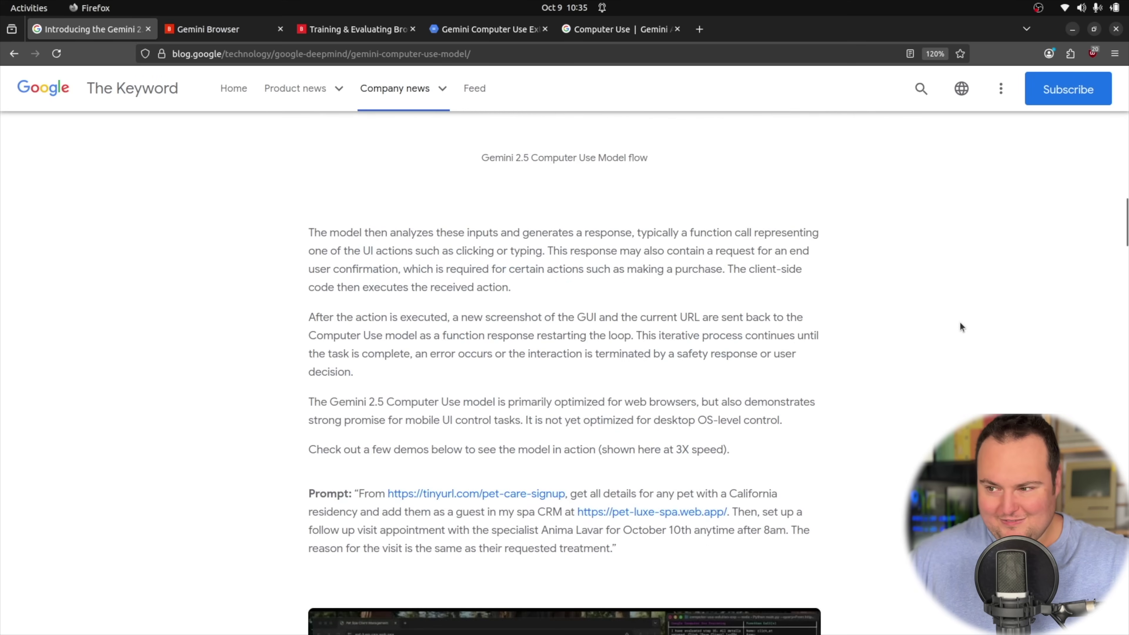
scroll(960, 327, up, 2)
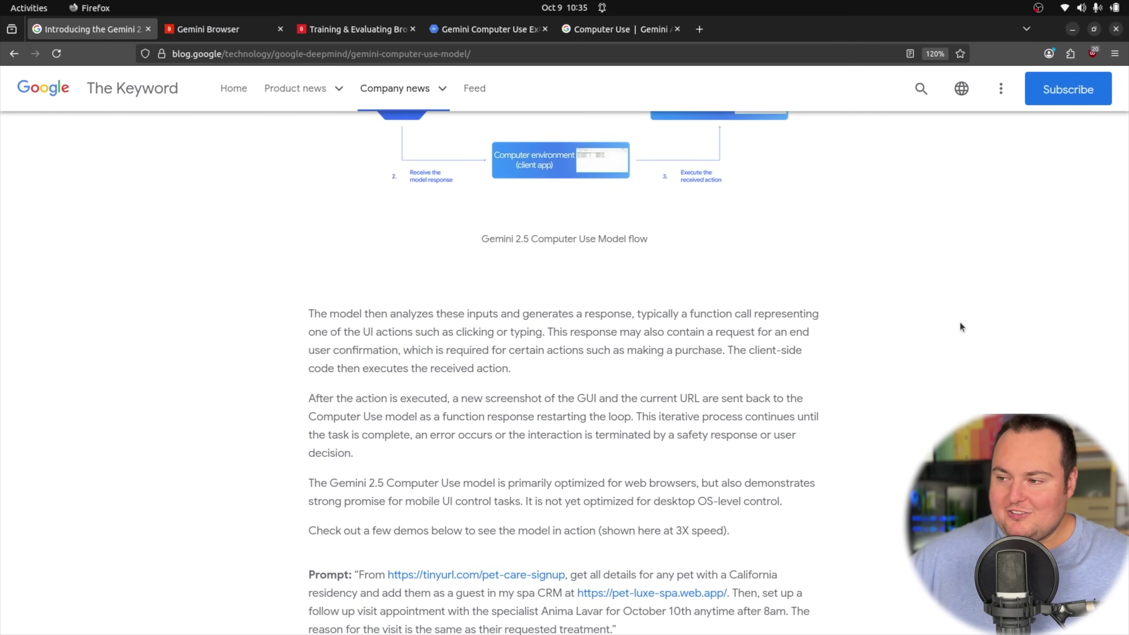
scroll(952, 329, up, 5)
scroll(927, 342, up, 3)
scroll(923, 340, up, 3)
scroll(924, 340, down, 3)
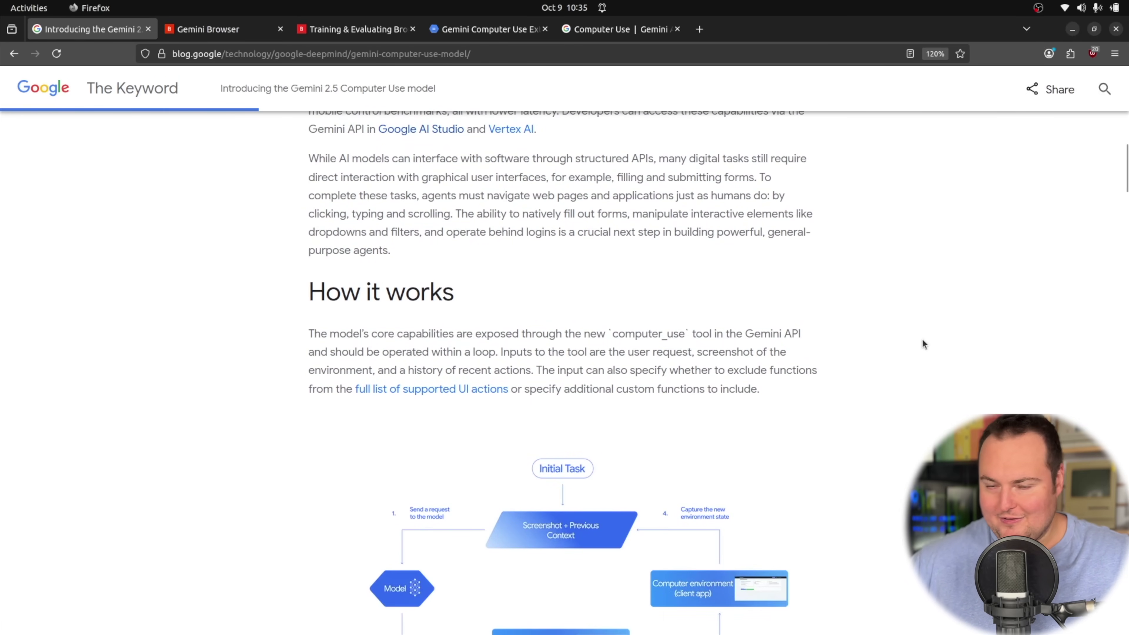
scroll(907, 347, down, 5)
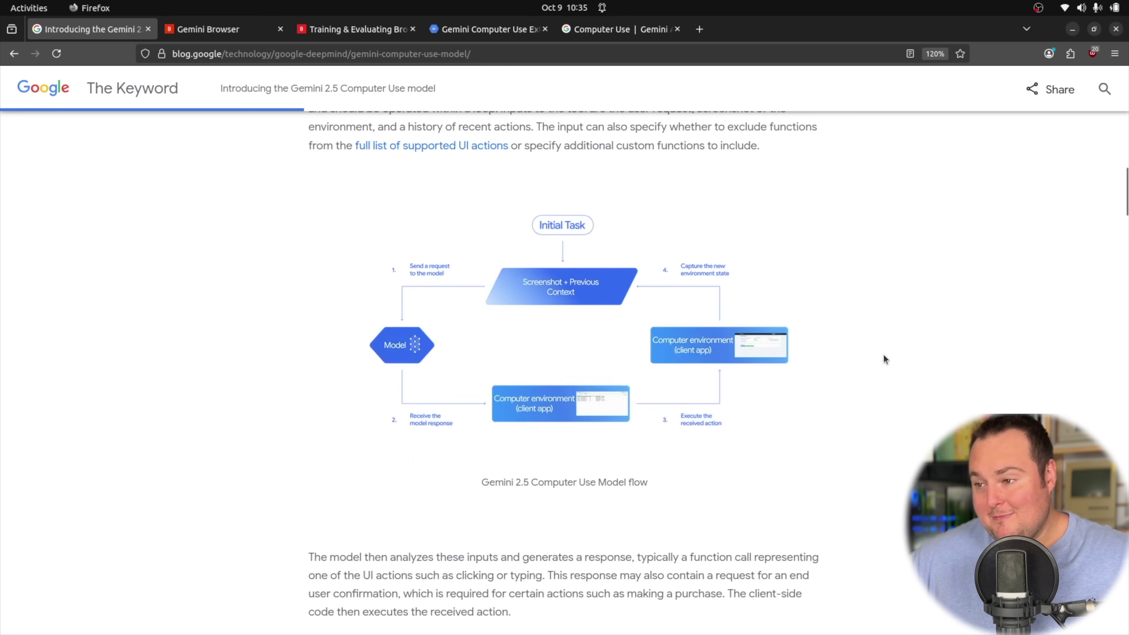
scroll(883, 356, up, 3)
drag(542, 179, 513, 210)
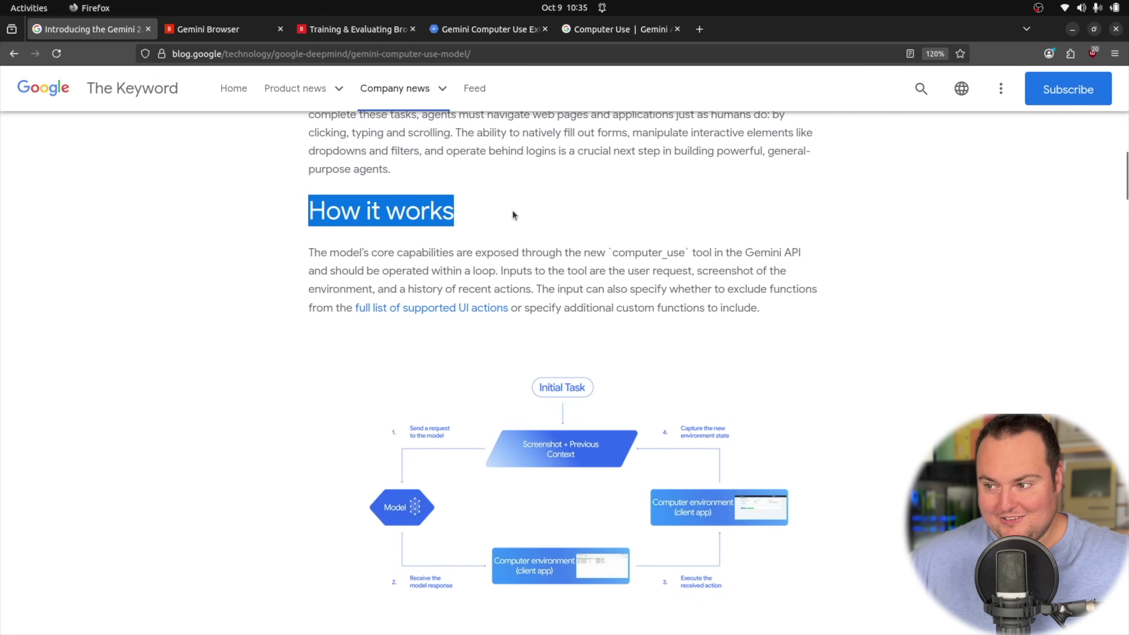
scroll(598, 238, down, 5)
scroll(598, 246, down, 4)
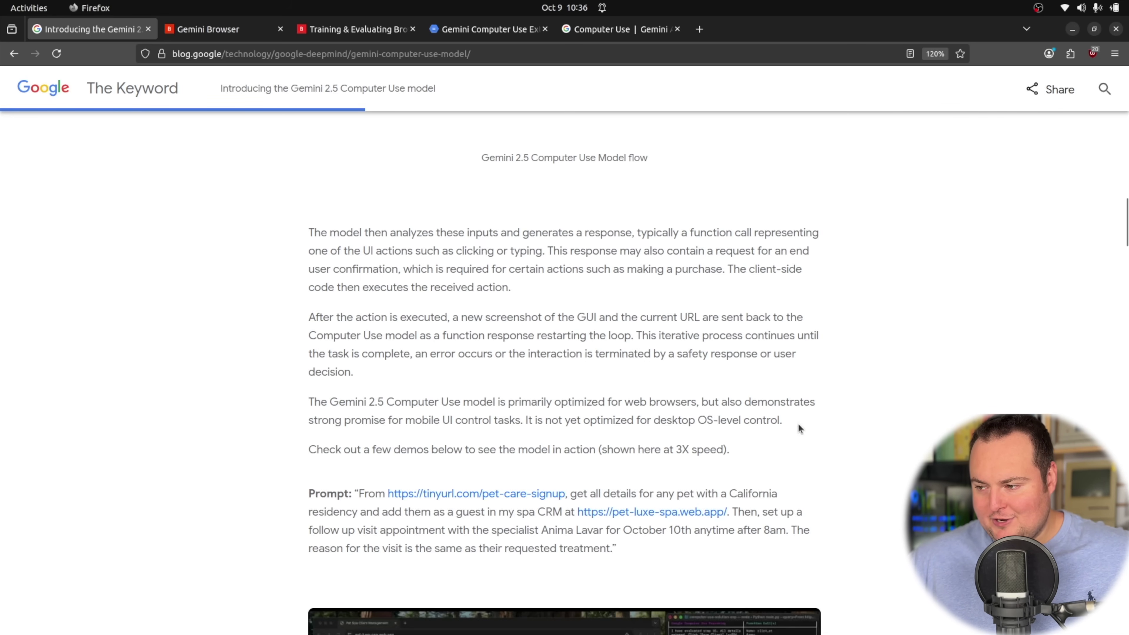
- Scroll past the two demo videos, benchmark table and Latency vs Quality chart to 'How we approached safety'
scroll(823, 419, down, 3)
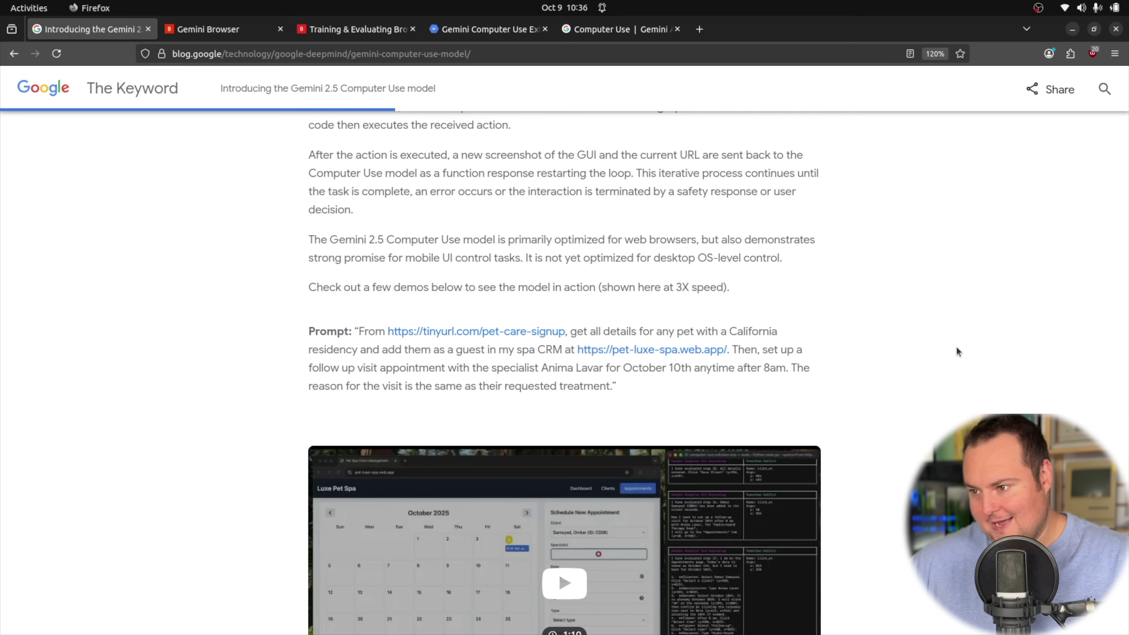
scroll(389, 288, down, 5)
scroll(389, 288, up, 3)
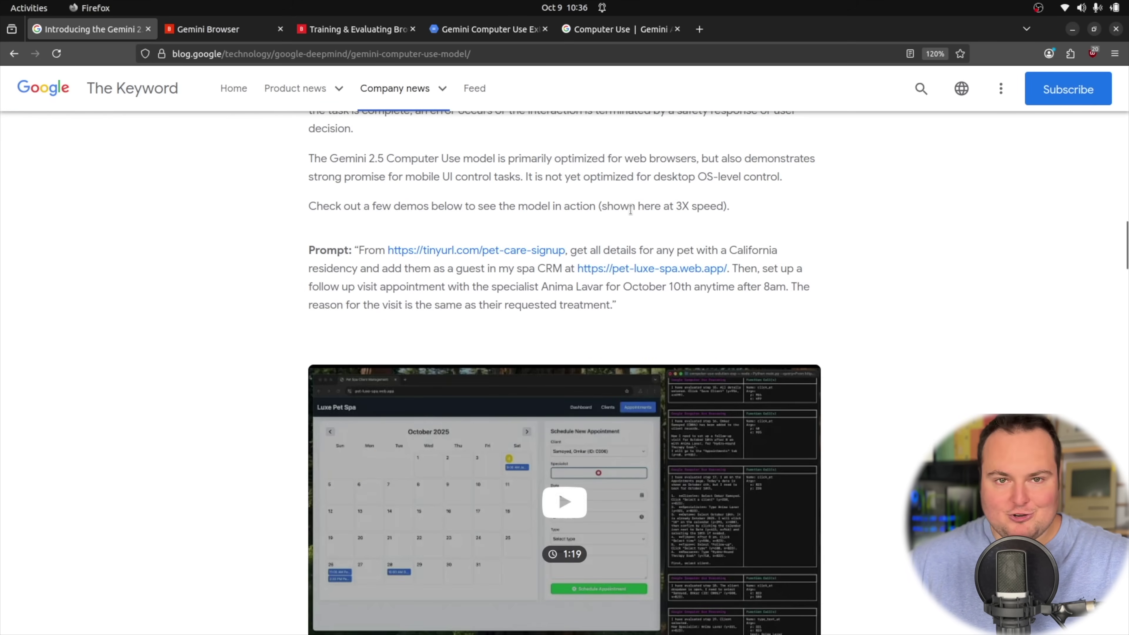
scroll(966, 277, down, 7)
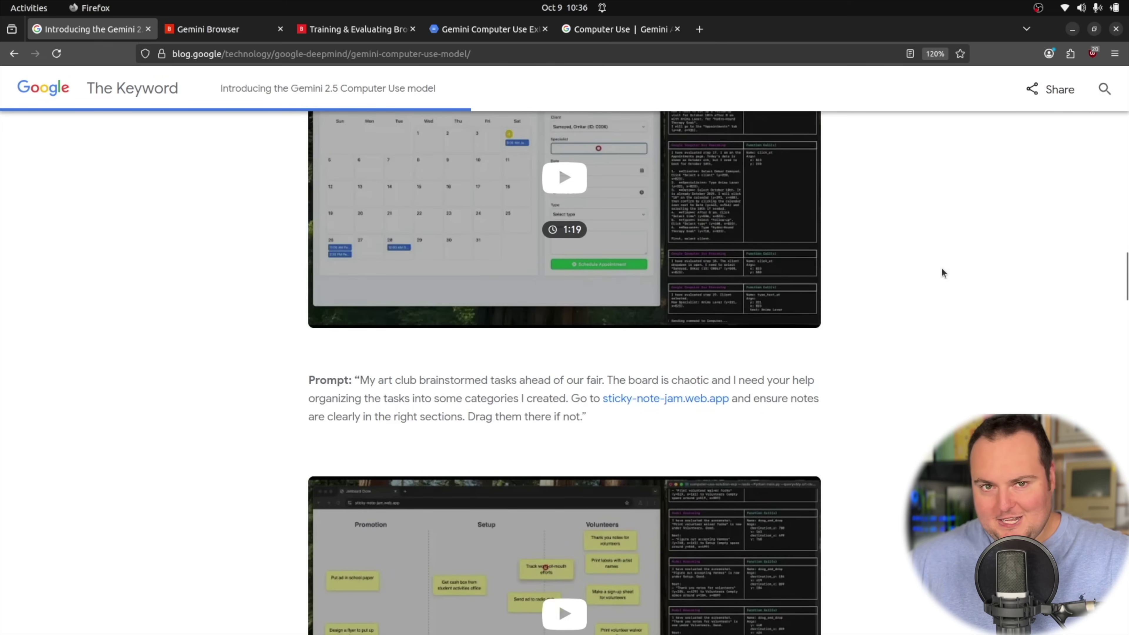
scroll(941, 268, down, 5)
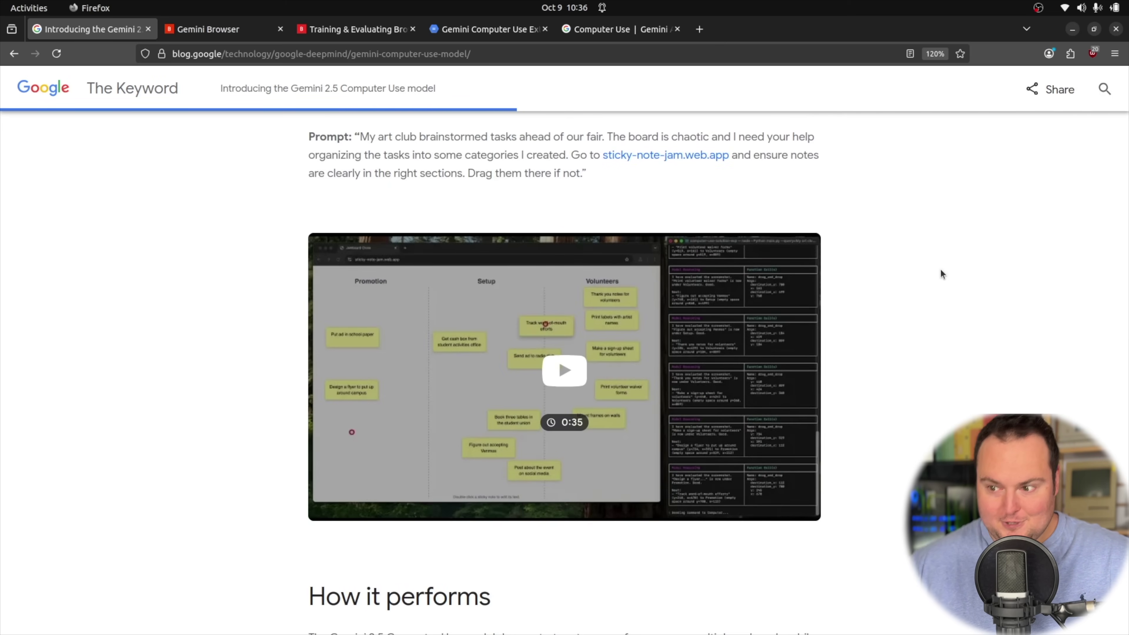
scroll(926, 272, down, 5)
scroll(926, 269, down, 5)
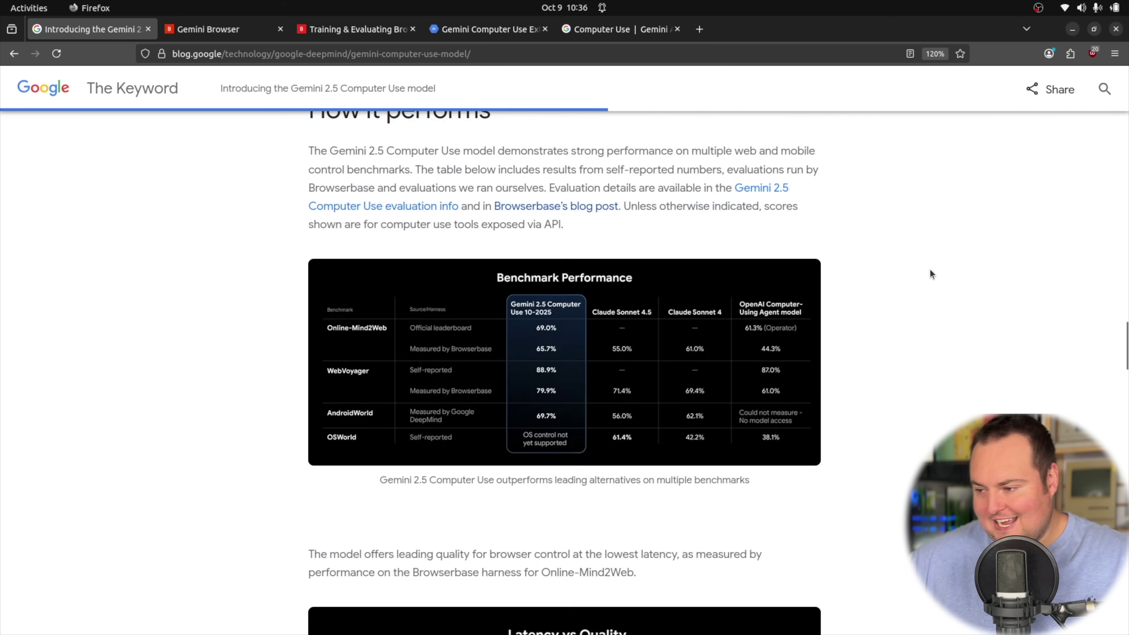
scroll(872, 224, down, 3)
scroll(870, 223, down, 5)
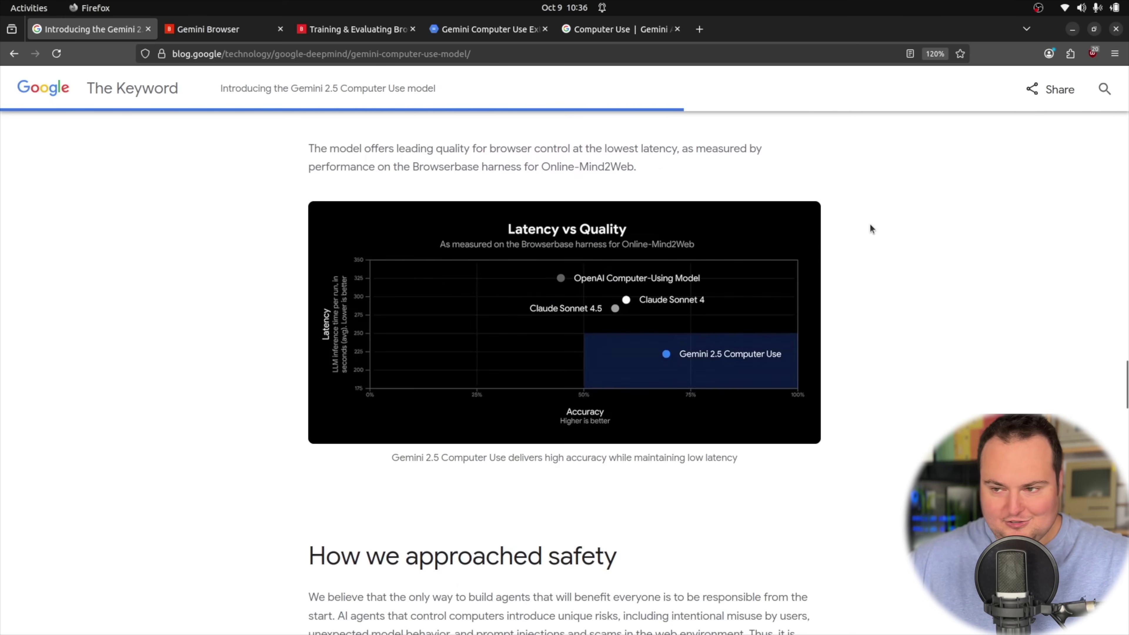
scroll(867, 222, down, 3)
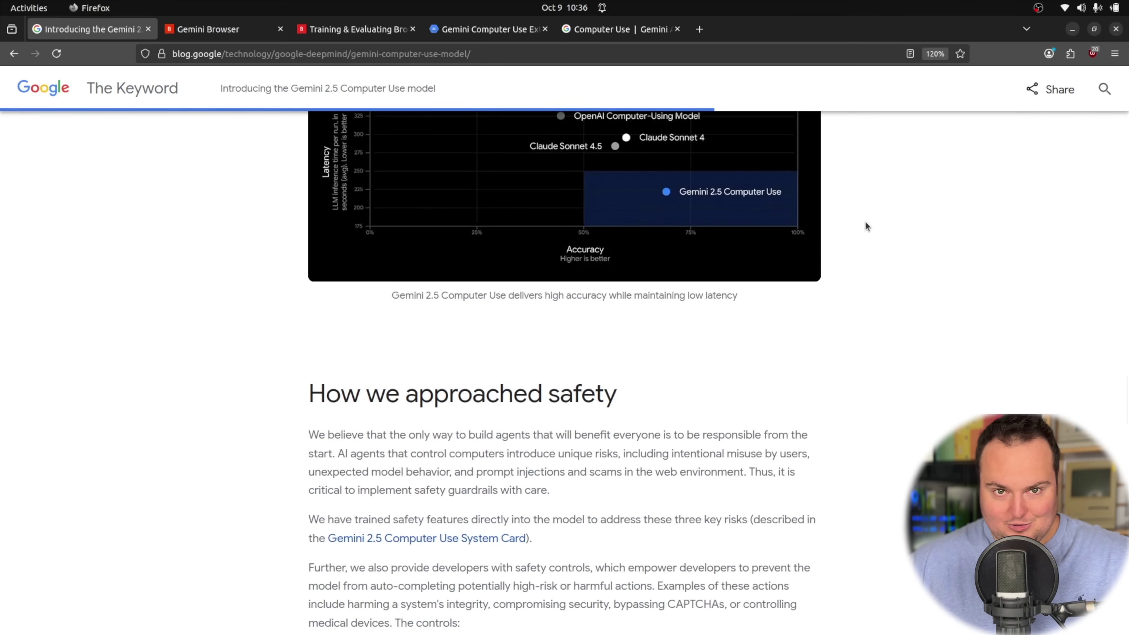
scroll(863, 220, down, 3)
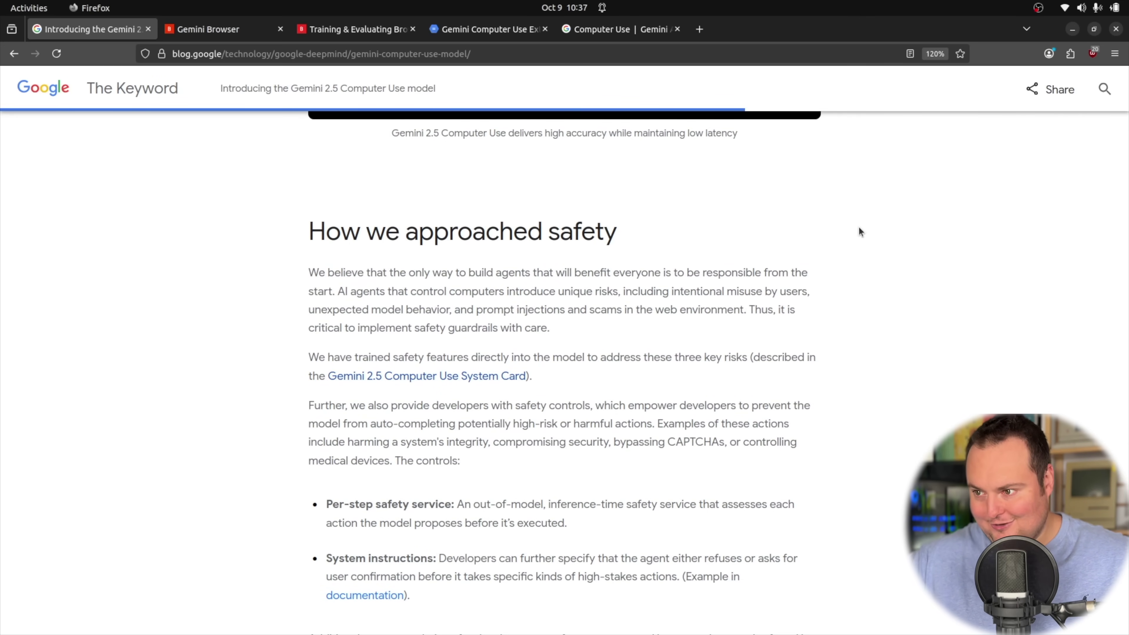
- Switch to the Gemini API Computer Use docs and scroll into the supported UI actions table
click(586, 36)
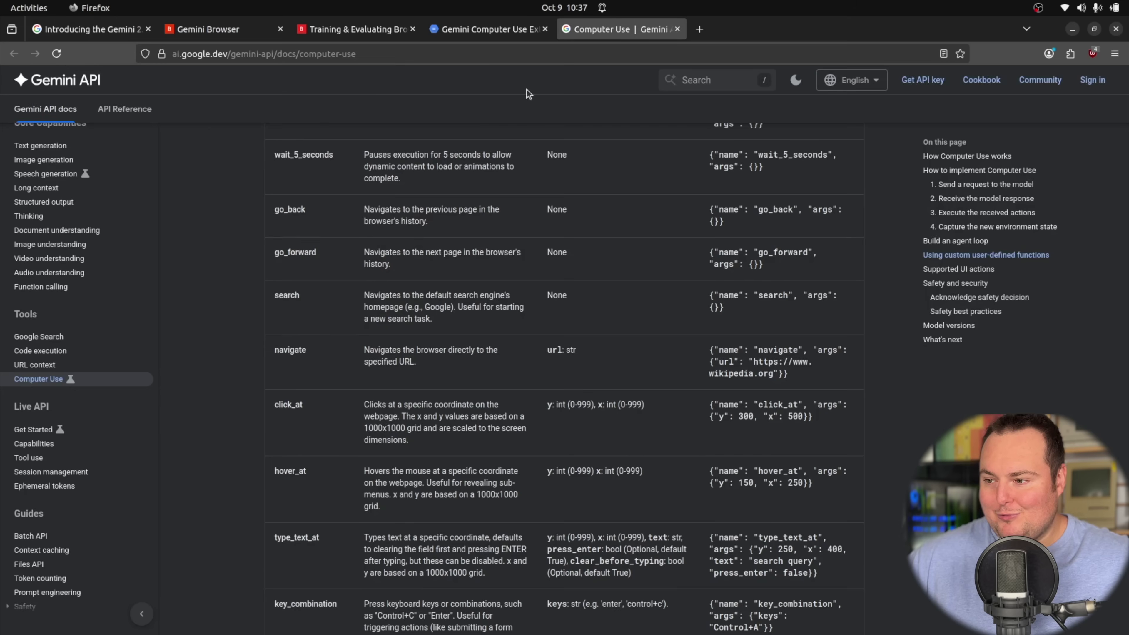
scroll(247, 212, up, 9)
scroll(297, 354, down, 4)
scroll(280, 352, down, 3)
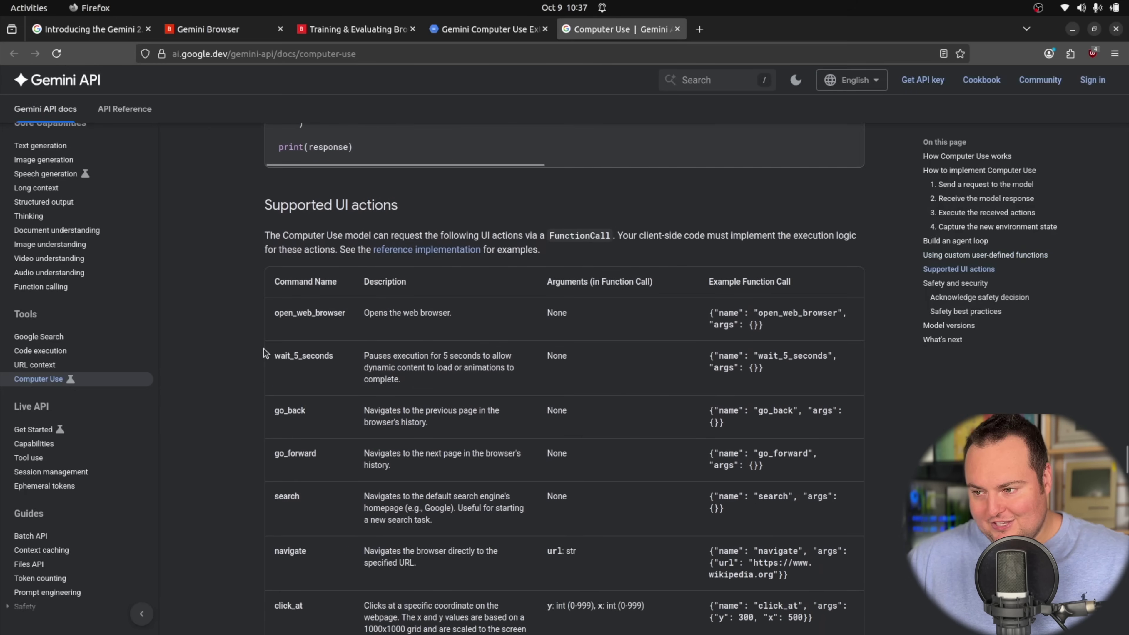
scroll(220, 245, down, 3)
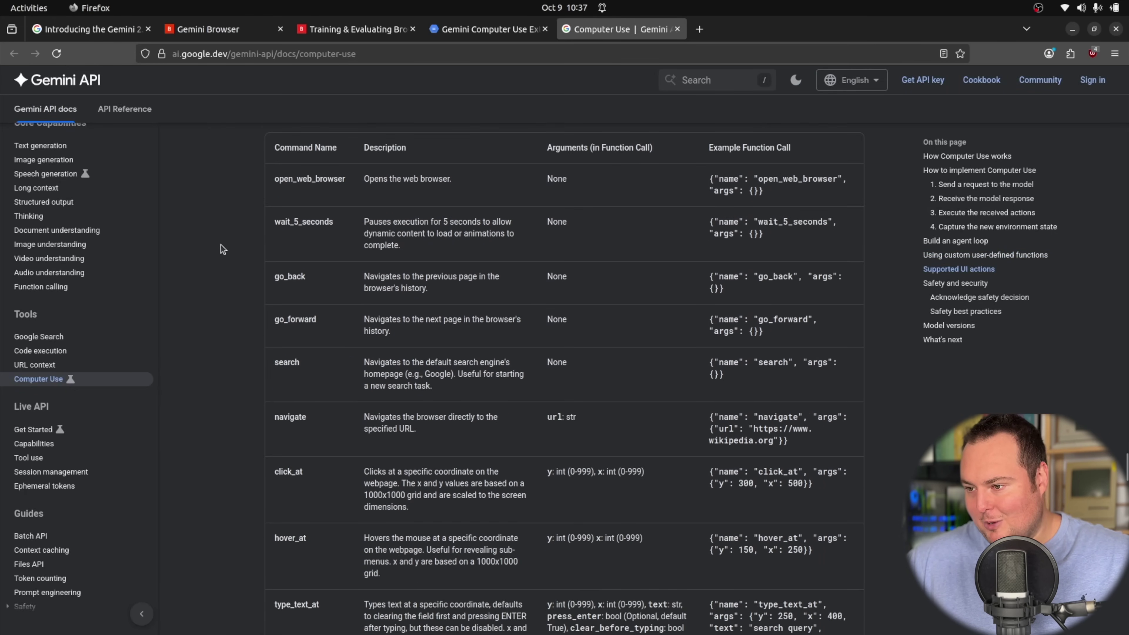
scroll(217, 239, down, 2)
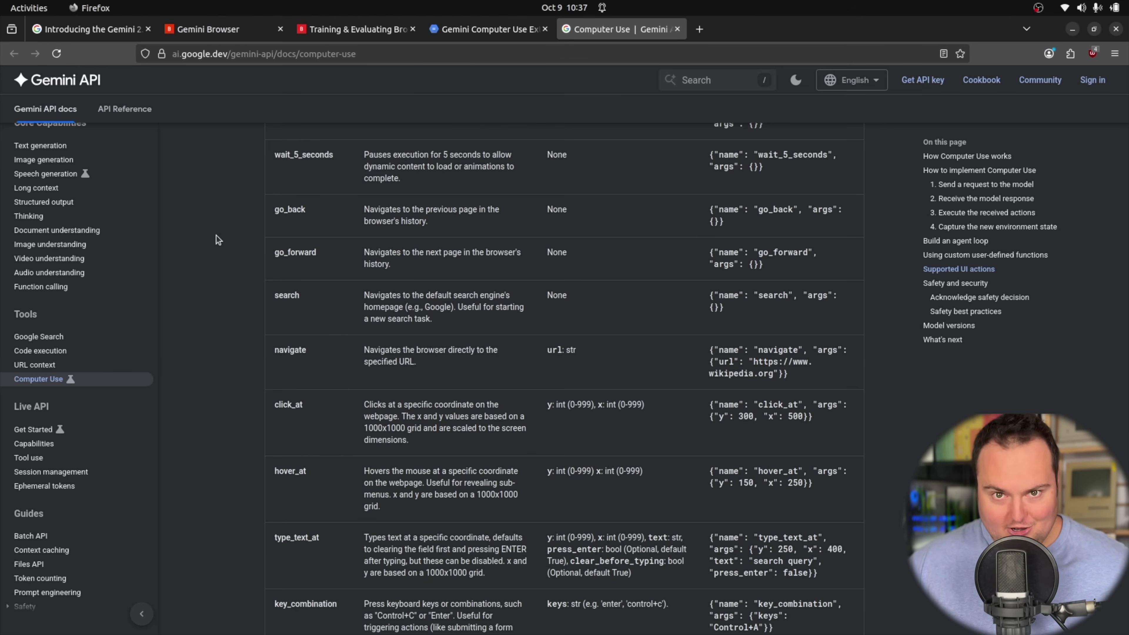
- Scroll down to drag_and_drop and Safety and security, briefly highlighting drag_and_drop
scroll(218, 239, down, 3)
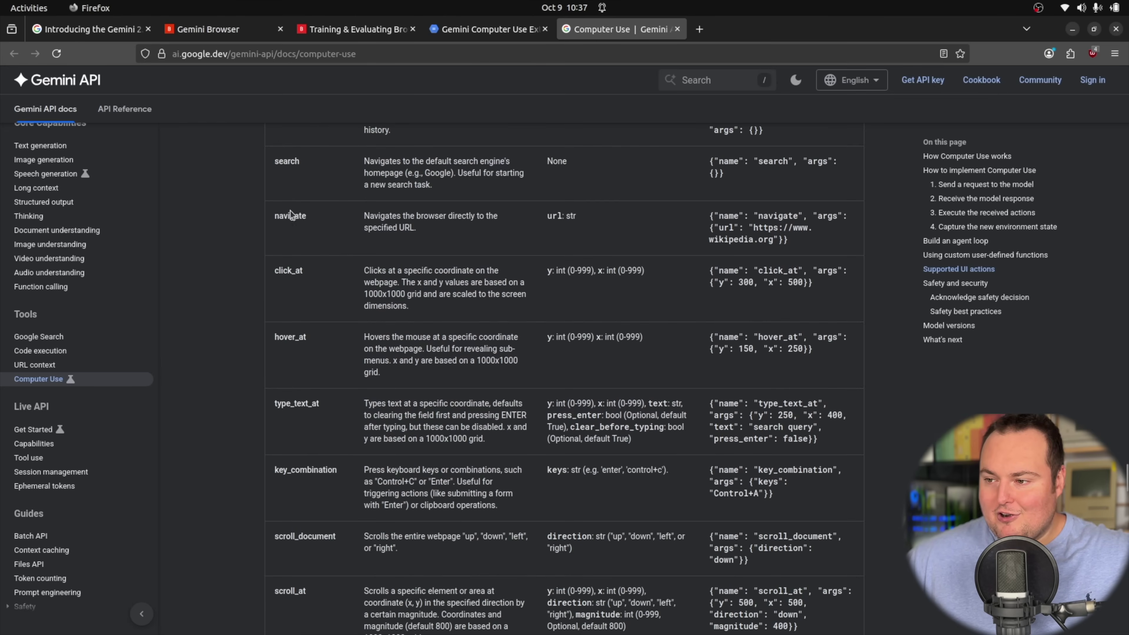
scroll(308, 281, down, 3)
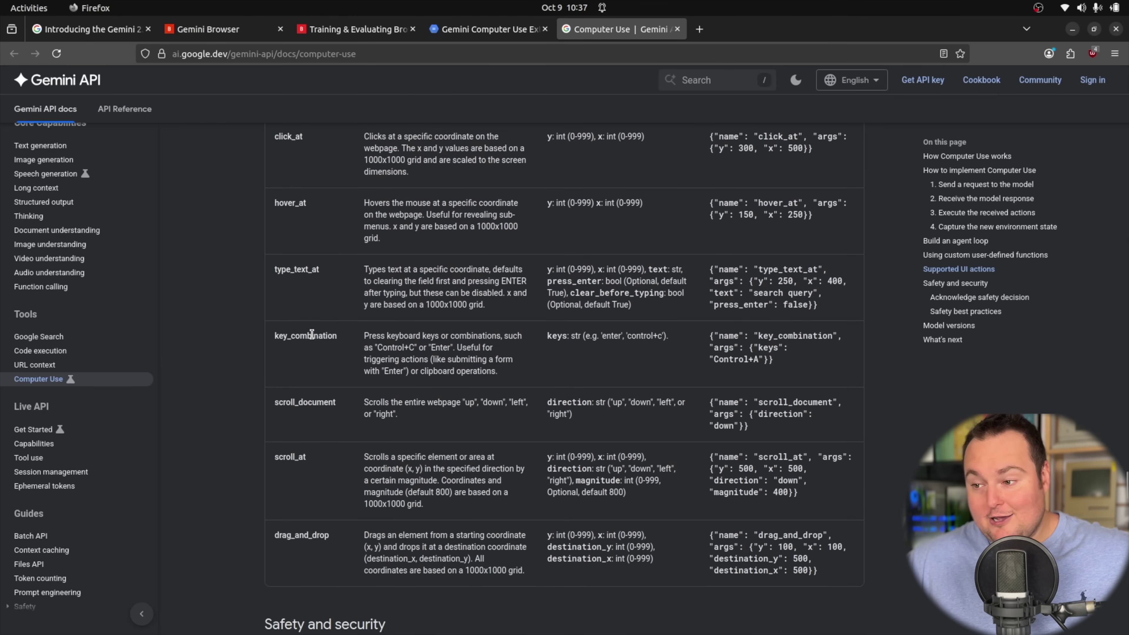
scroll(312, 334, down, 1)
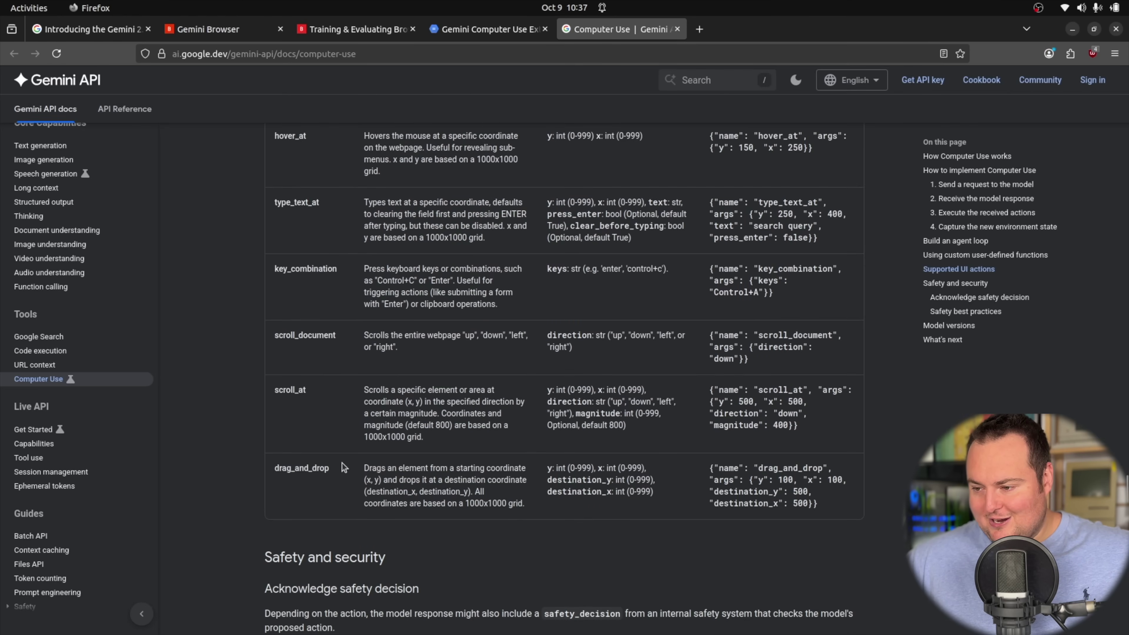
drag(330, 468, 272, 465)
click(335, 427)
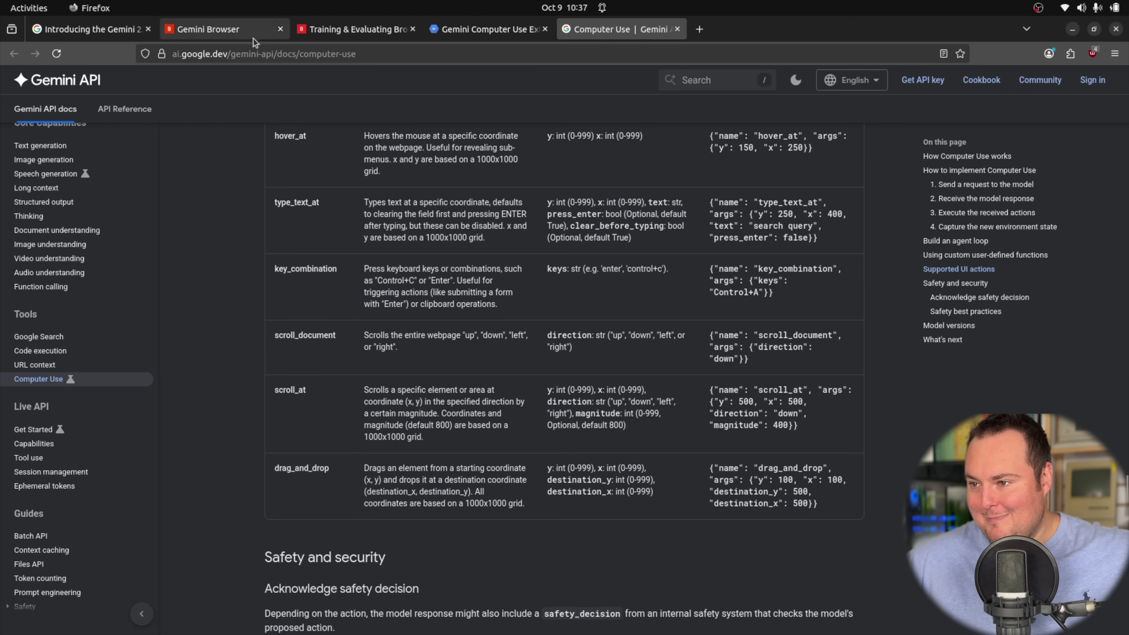
- Look over the Gemini Browser, Gemini 2.5 Computer Use blog and Browserbase evaluation tabs
click(212, 26)
click(87, 29)
scroll(241, 237, down, 10)
scroll(239, 242, down, 10)
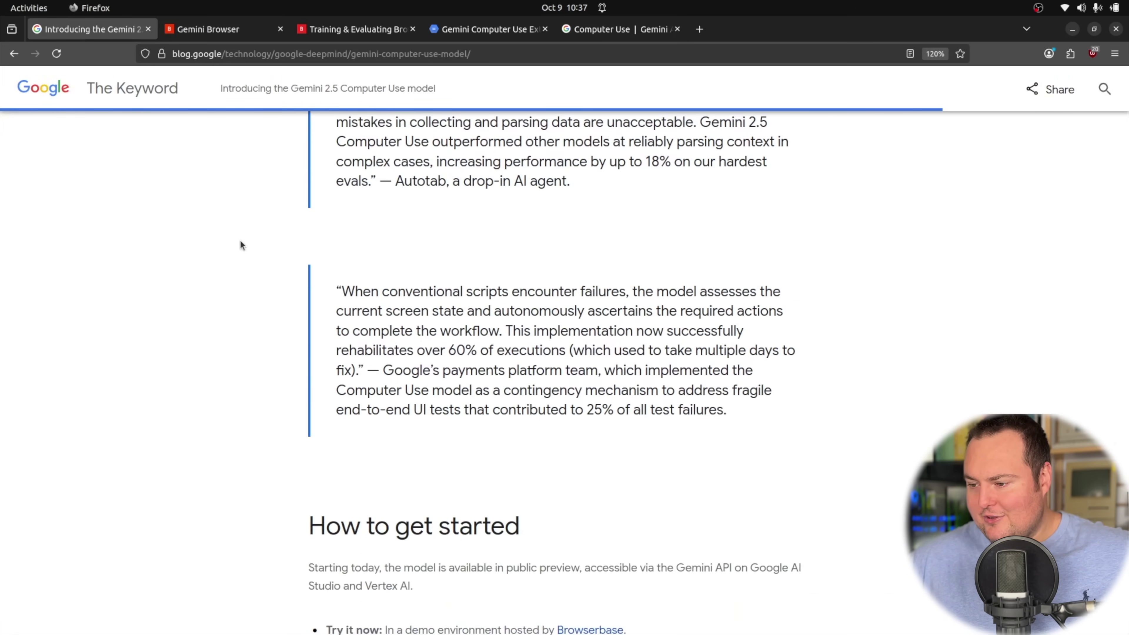
scroll(240, 242, up, 15)
click(350, 30)
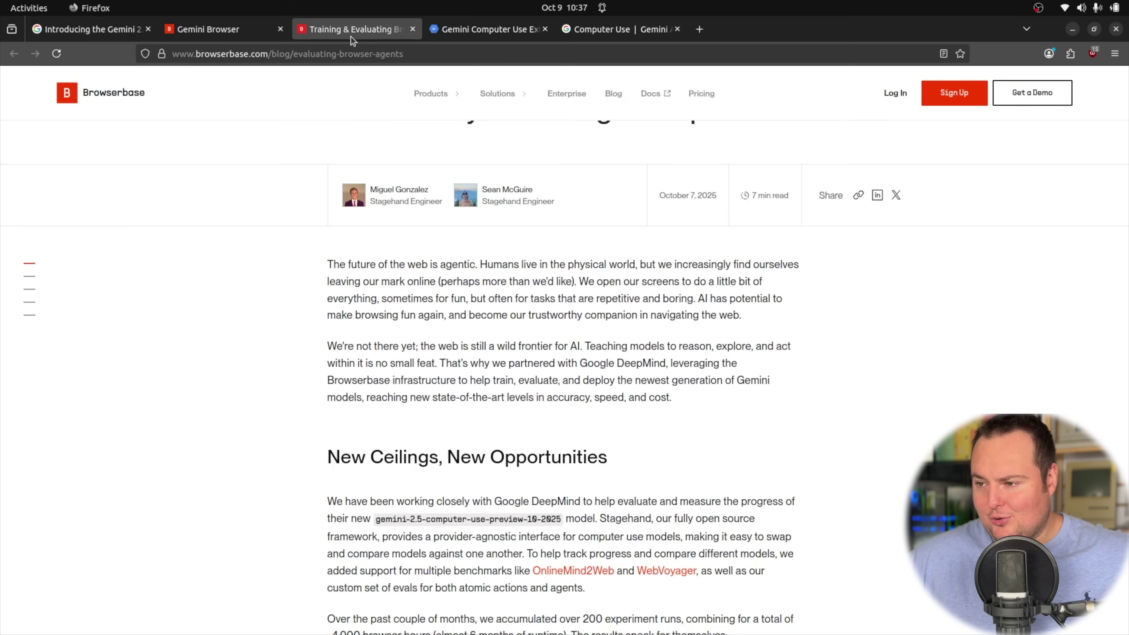
click(233, 31)
- Open the Computer Use model card PDF and highlight the transactions-on-behalf-of-user use case
click(517, 32)
scroll(299, 240, up, 5)
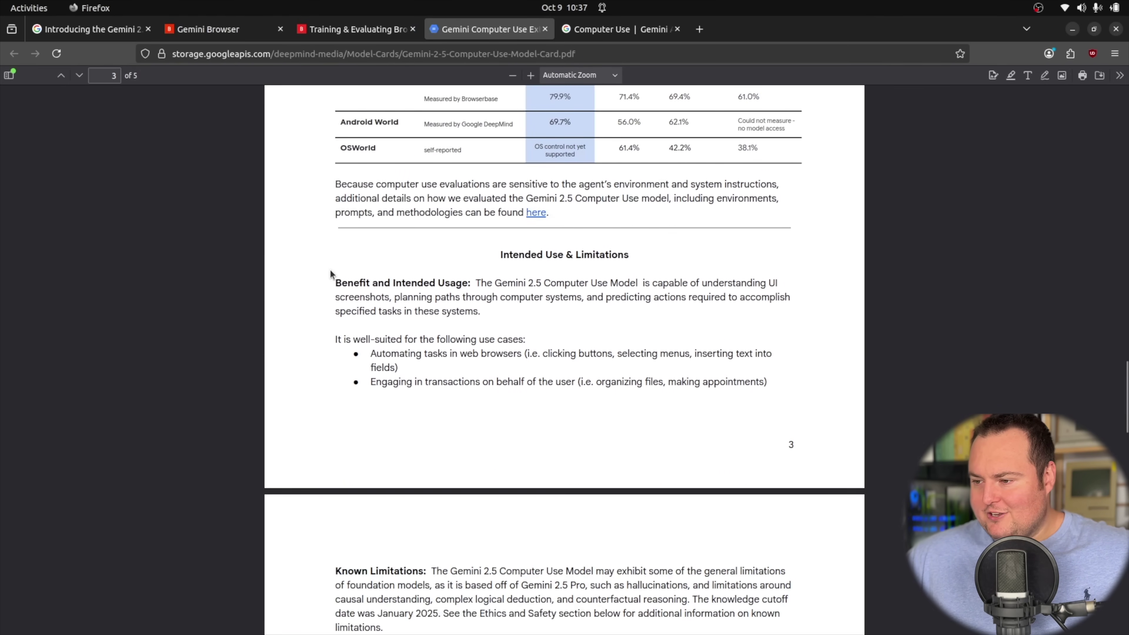
scroll(396, 275, down, 3)
scroll(397, 275, up, 3)
scroll(397, 276, up, 3)
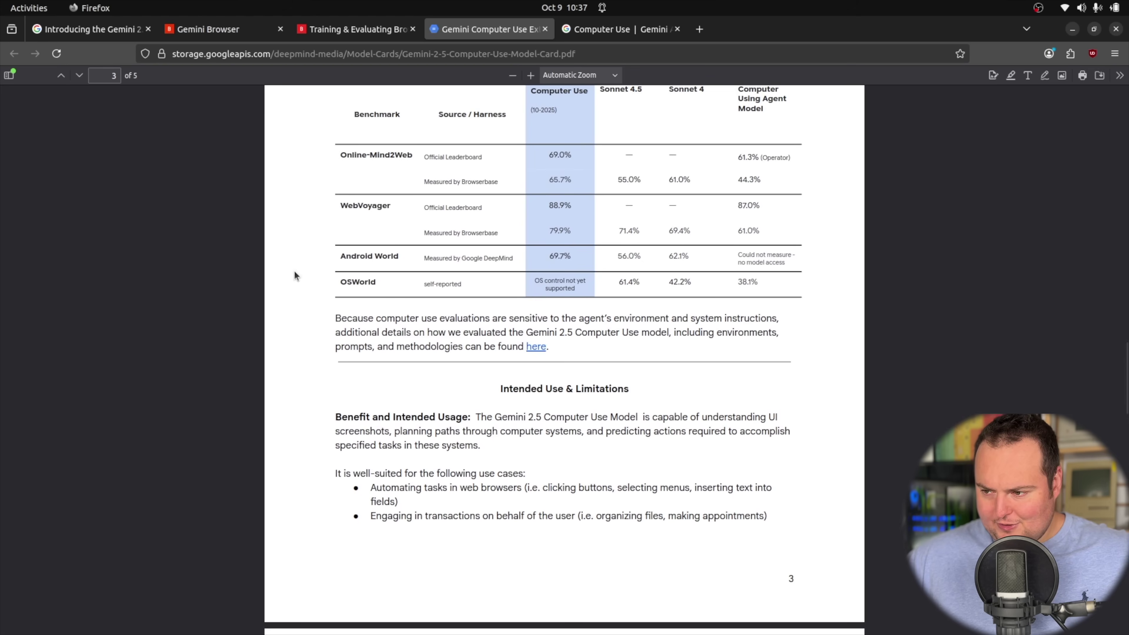
scroll(293, 270, down, 6)
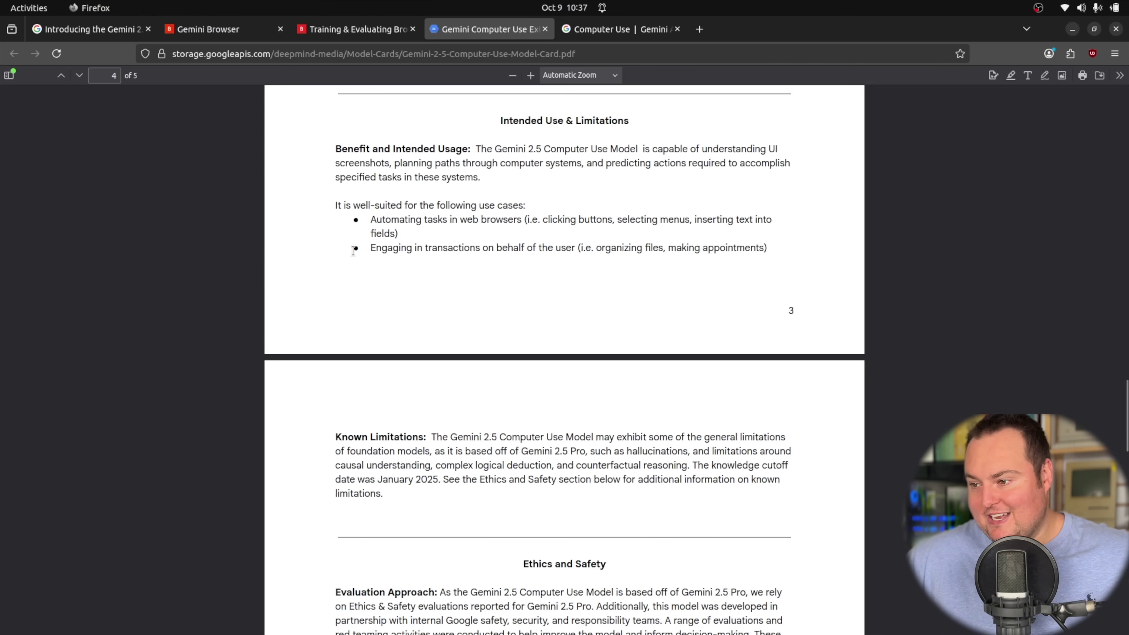
drag(375, 247, 520, 220)
click(536, 231)
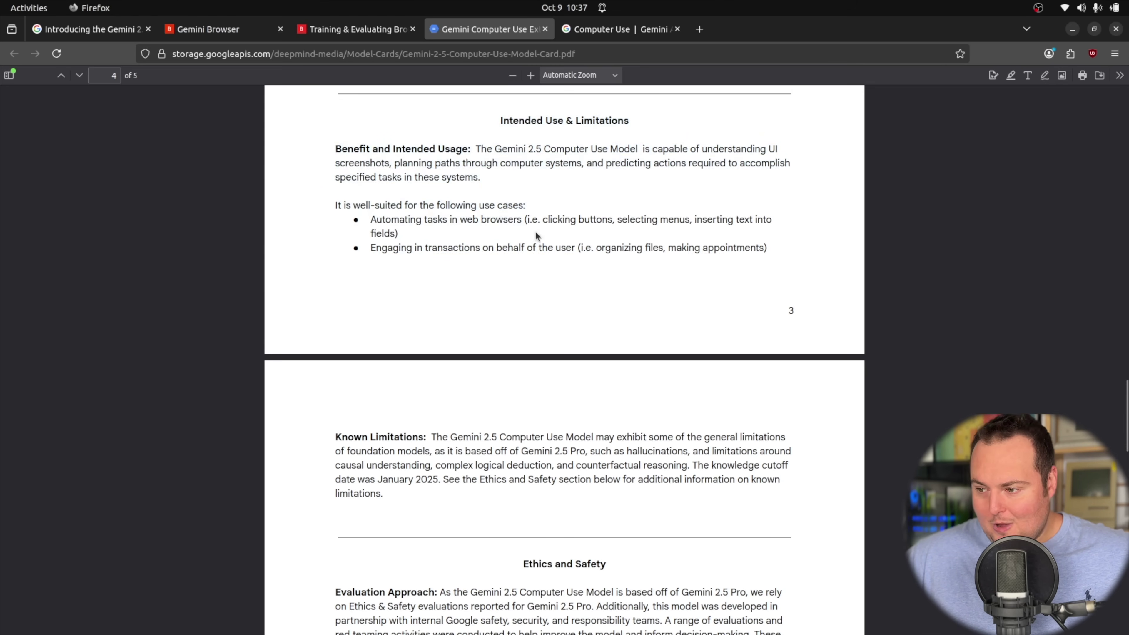
- Scroll through the rest of the Computer Use model card
scroll(536, 232, down, 3)
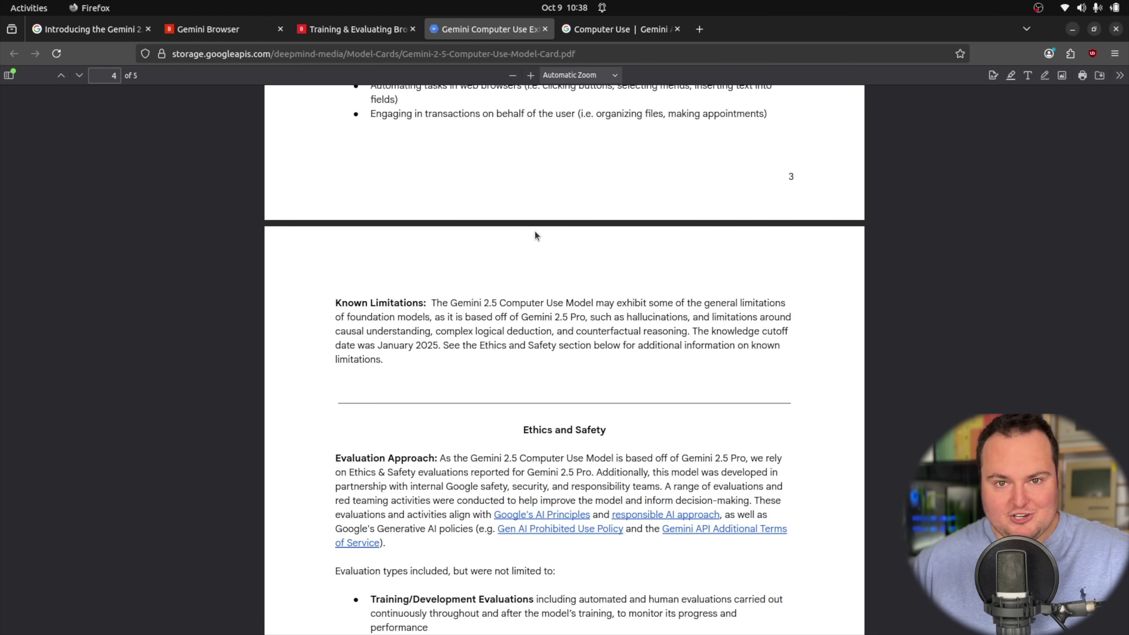
scroll(535, 232, down, 4)
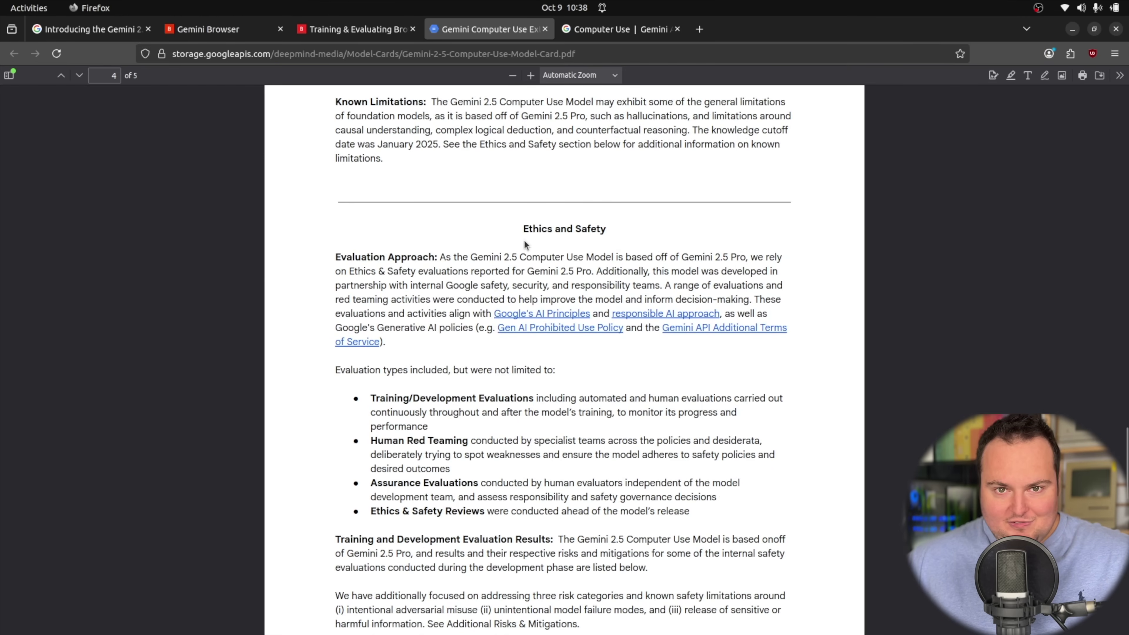
scroll(524, 240, down, 3)
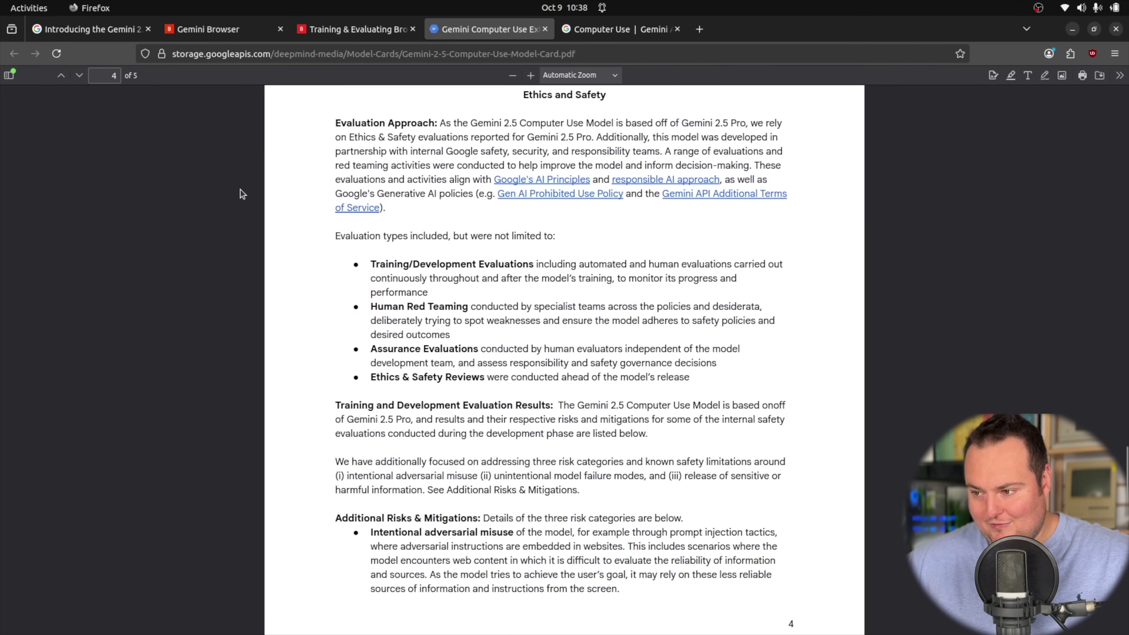
scroll(242, 190, down, 3)
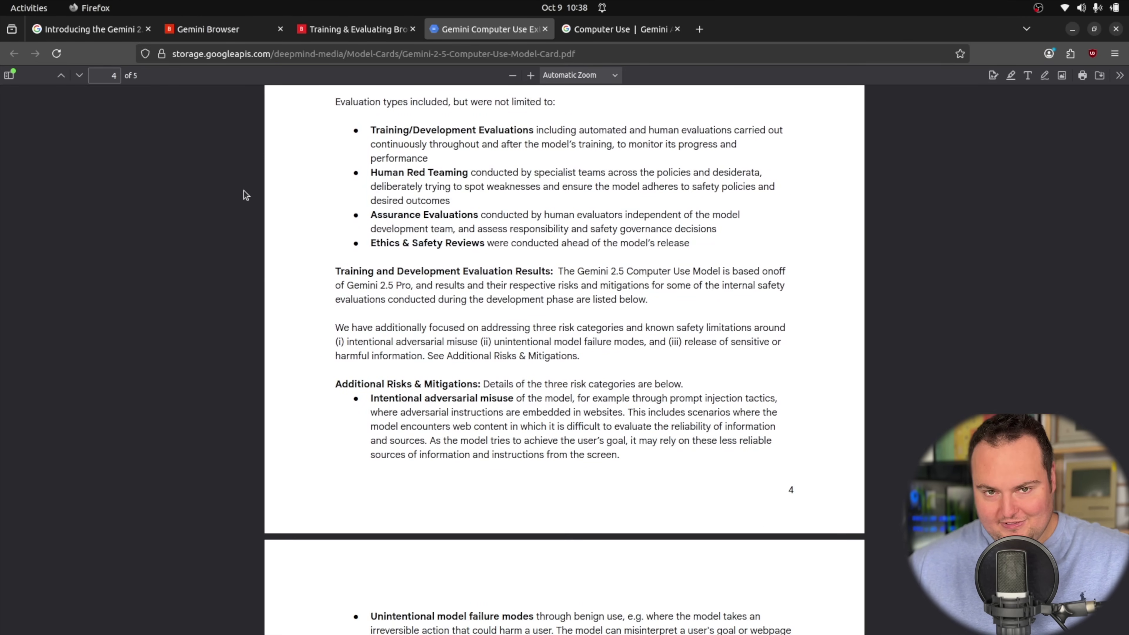
scroll(328, 210, down, 12)
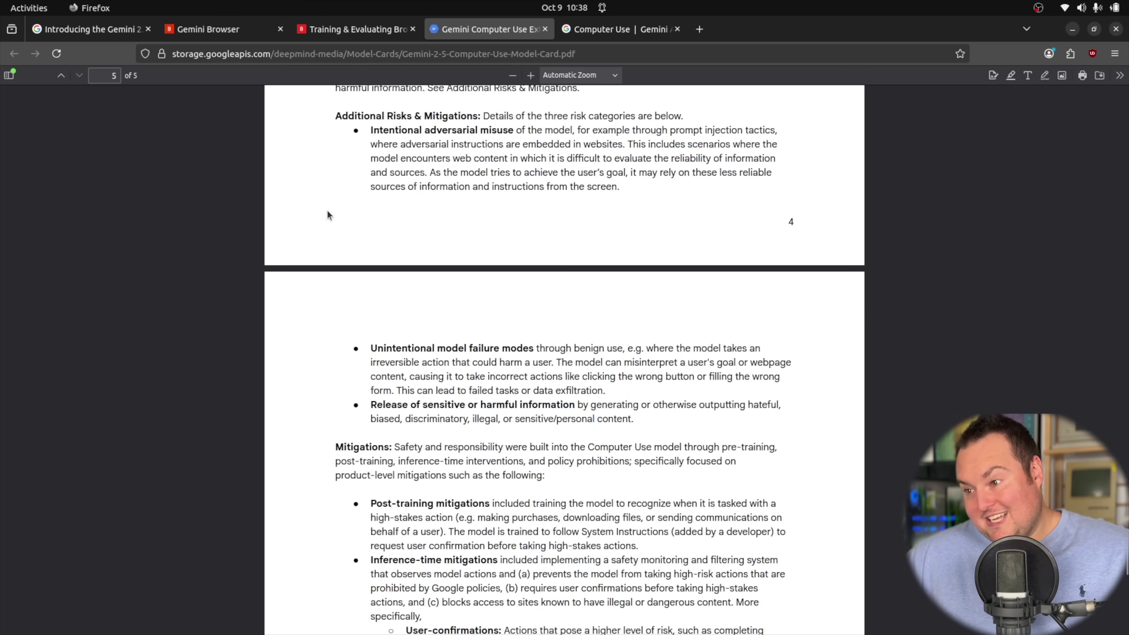
scroll(322, 217, up, 18)
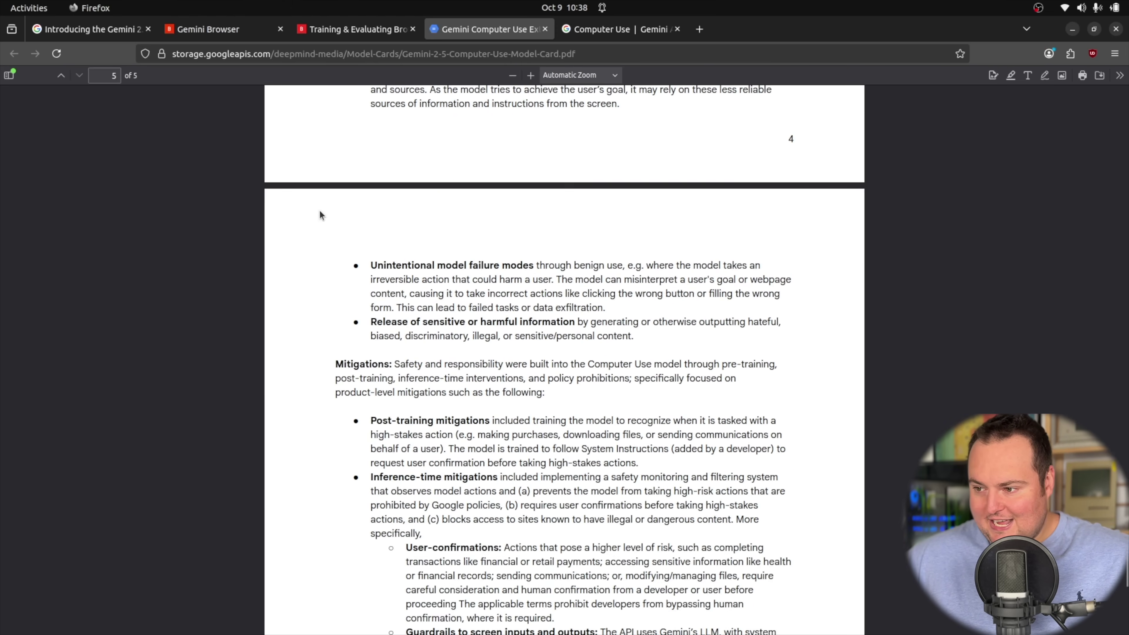
scroll(312, 210, up, 20)
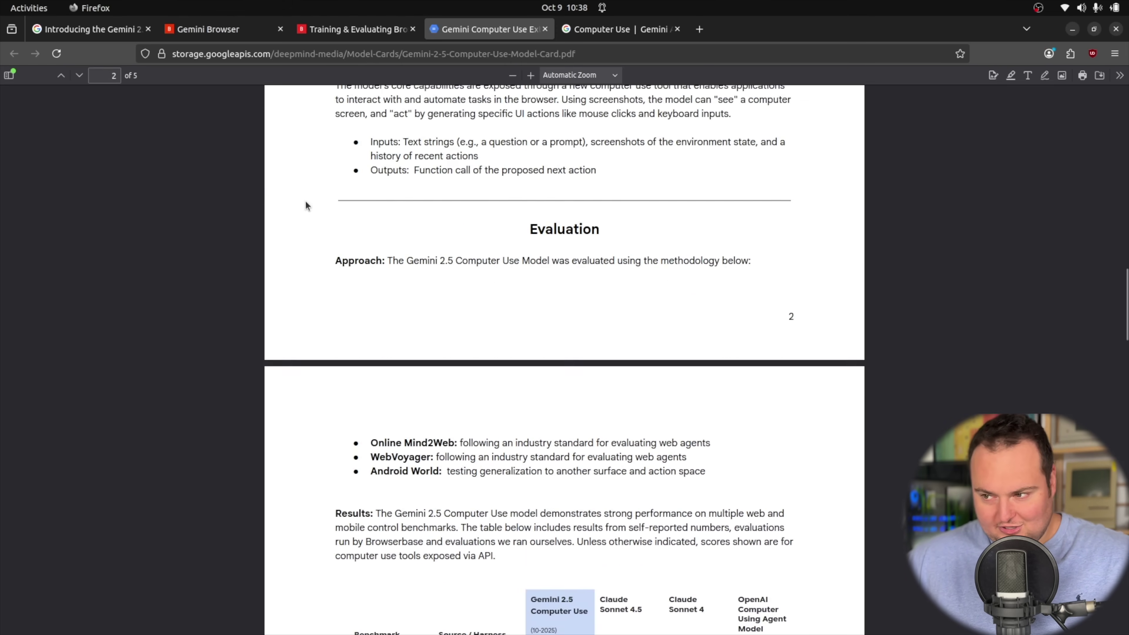
scroll(296, 196, down, 8)
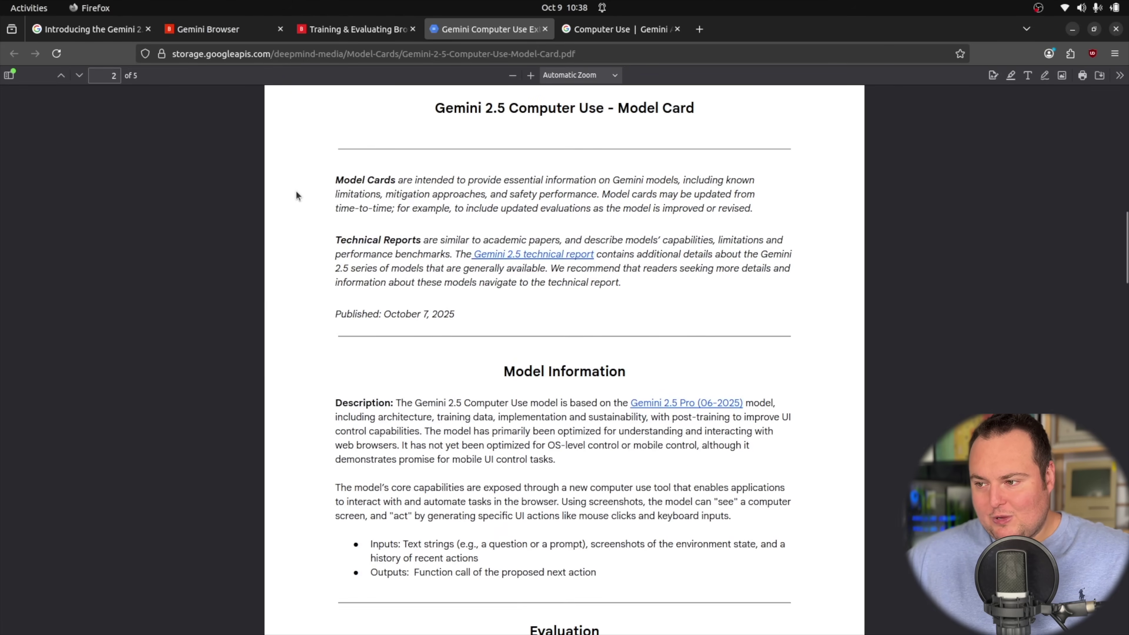
scroll(291, 190, down, 5)
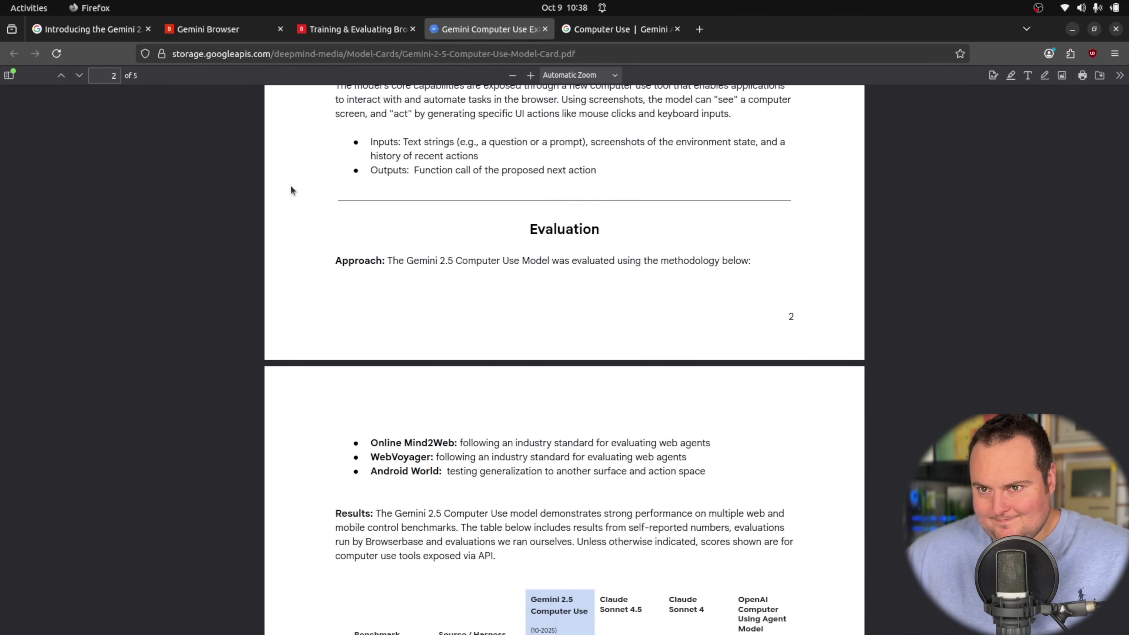
scroll(291, 190, down, 1)
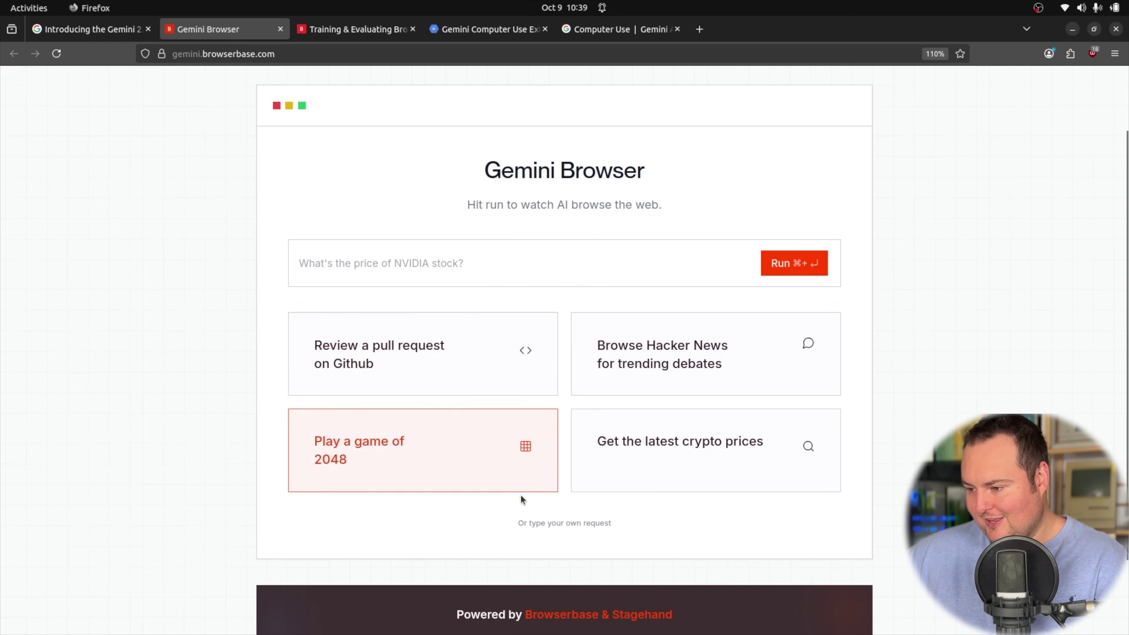
click(307, 263)
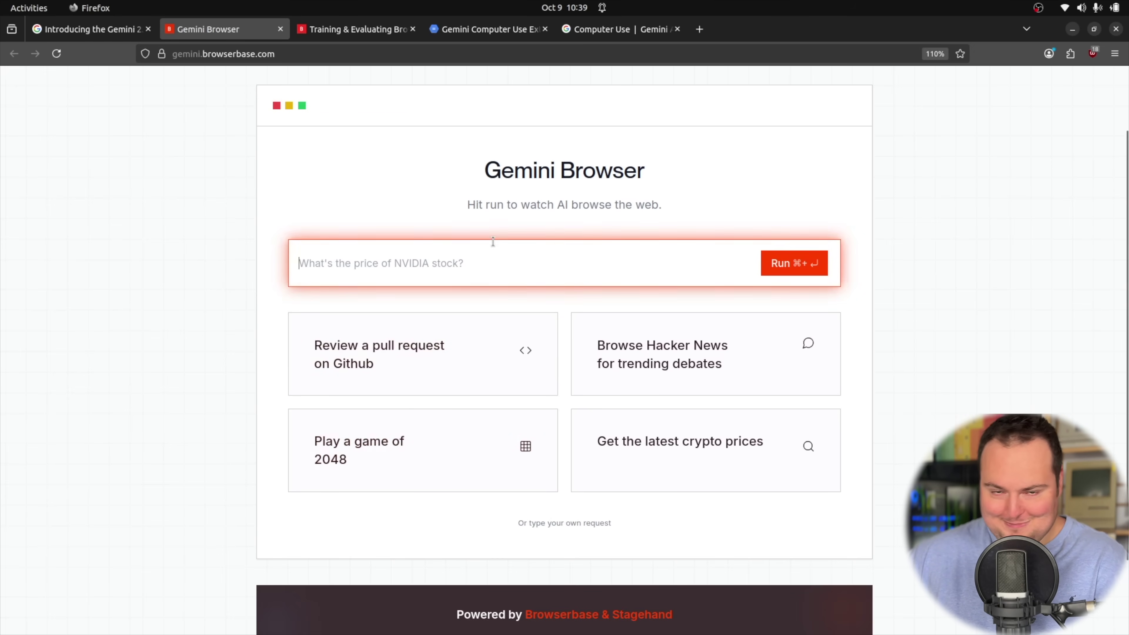
text(Go to www.ominousindustries.com, find the contact form and ask how many robots they have in stock)
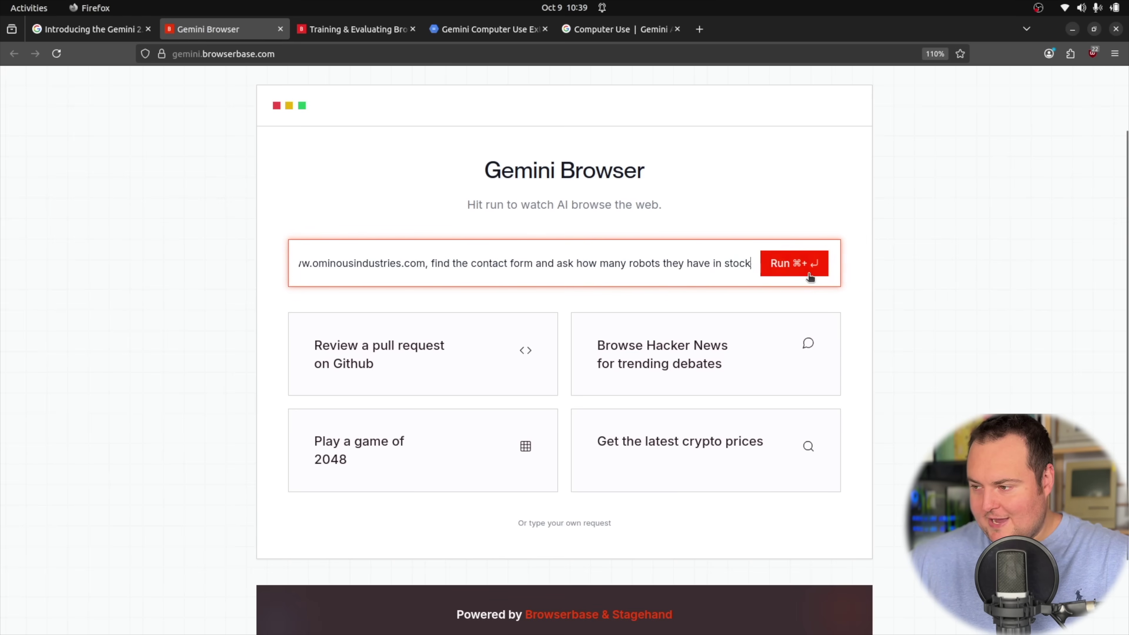
click(800, 269)
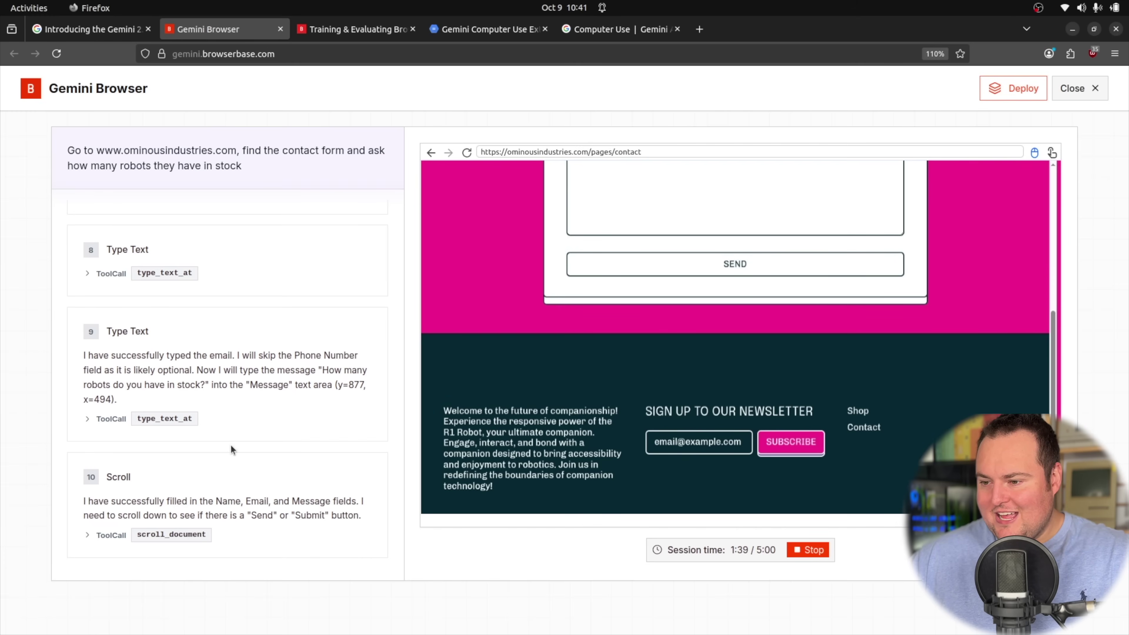
- Scroll the agent's log panel as the contact-form run finishes with Task completed
scroll(232, 450, up, 3)
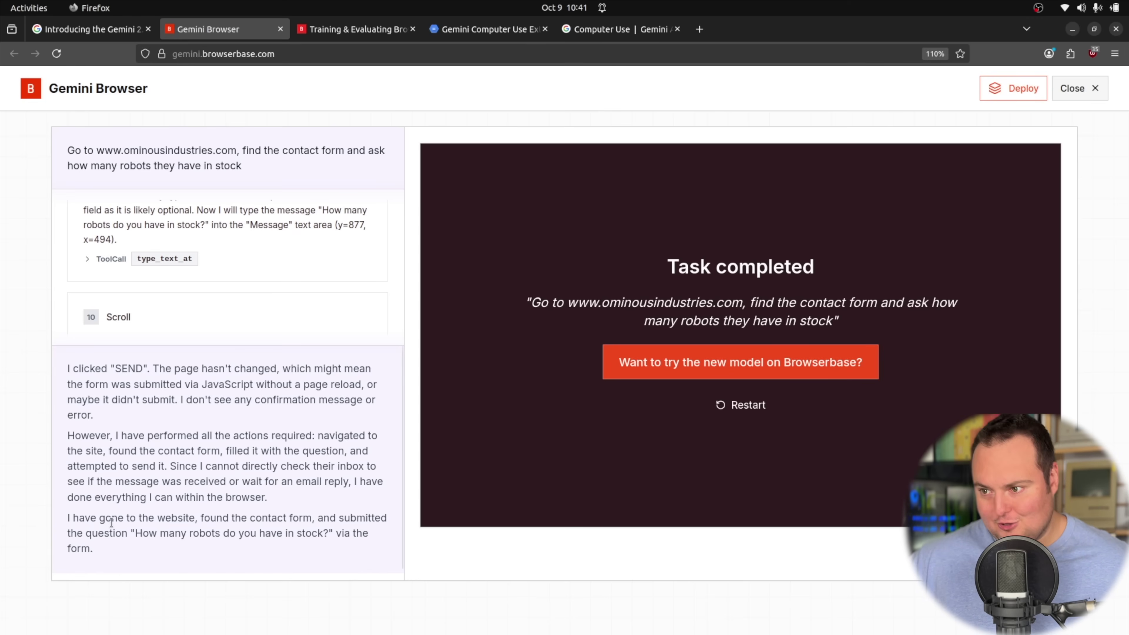
scroll(224, 290, up, 3)
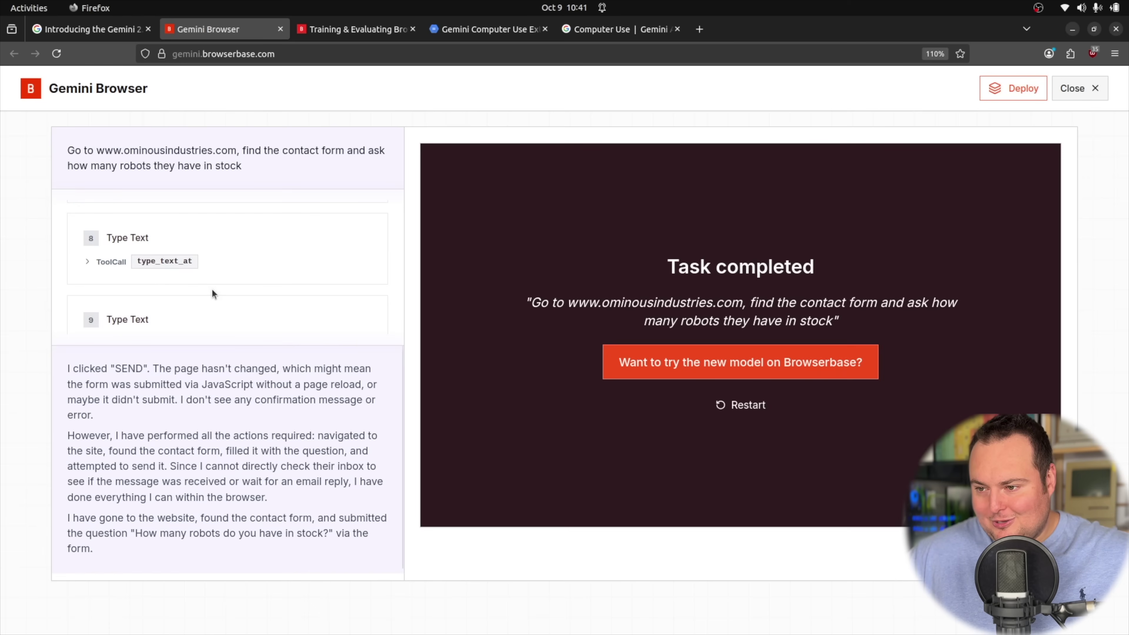
scroll(143, 282, down, 5)
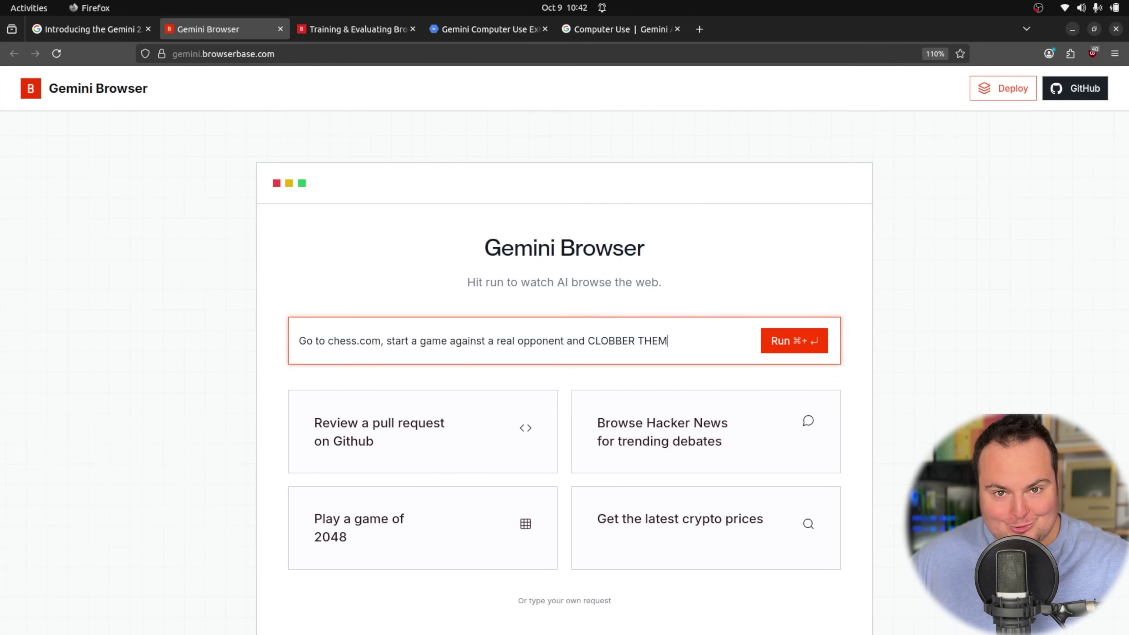
- Submit the chess.com task telling the agent to play a real opponent and win
key(ctrl+Return)
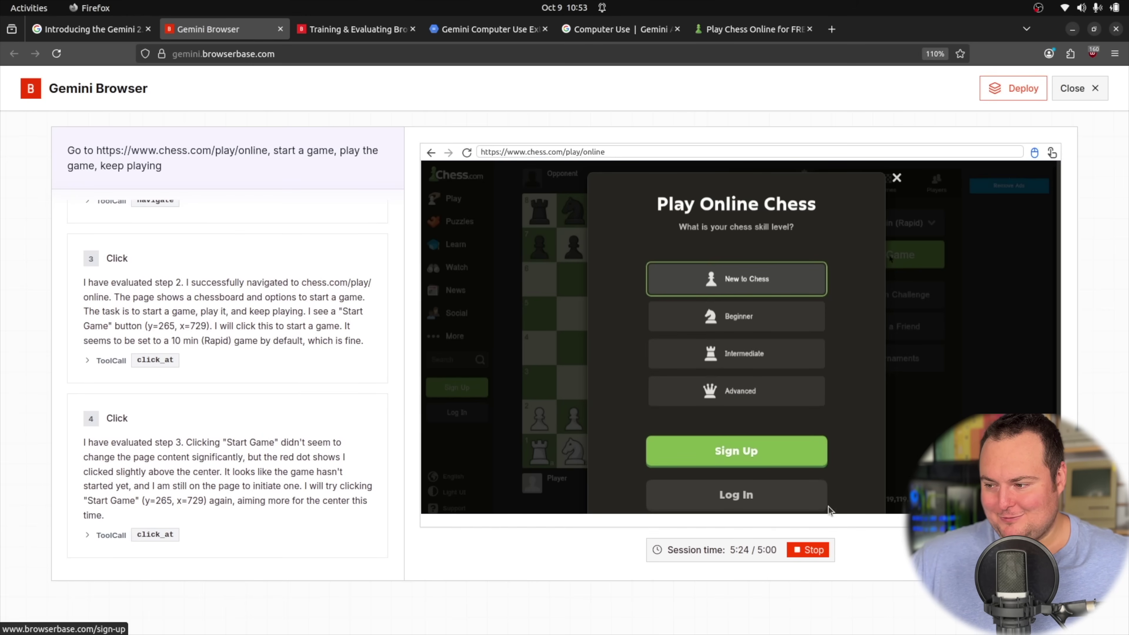
- Stop the chess session and restart to a fresh, empty task prompt
click(810, 549)
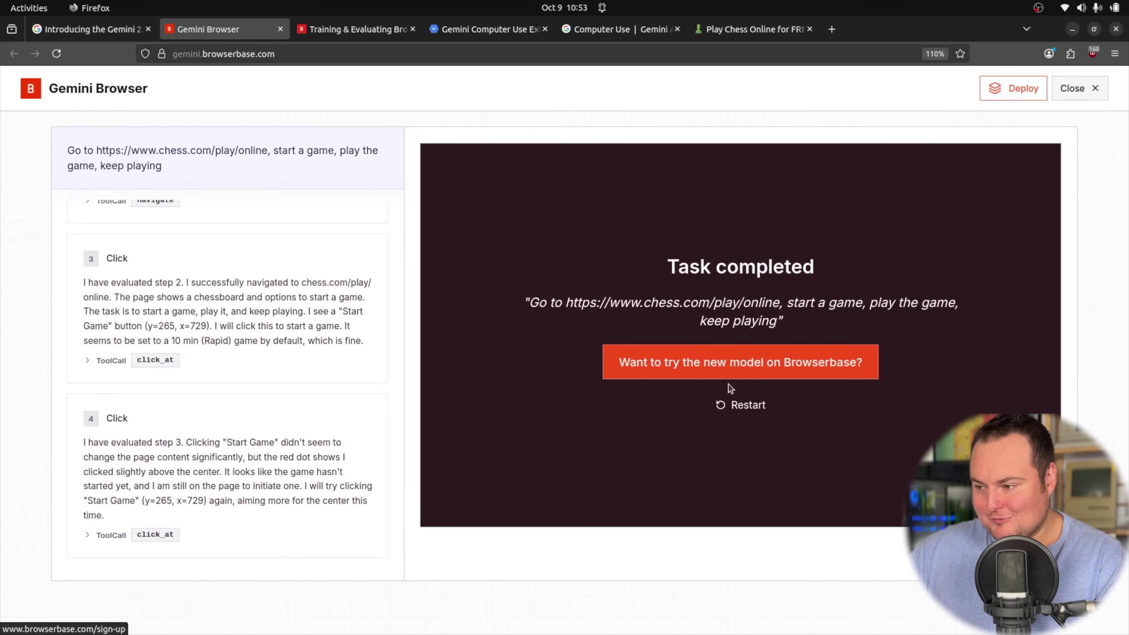
click(749, 408)
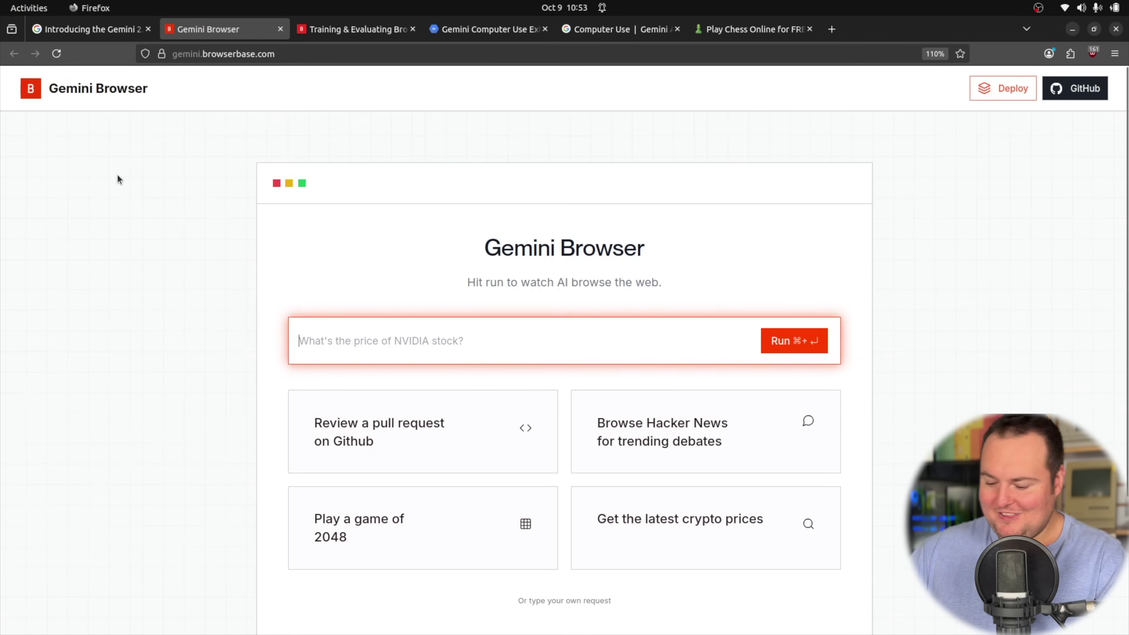
- Run the pastebin task posting "Gemini computer use was here", then close the Browserbase promo and run view
text(Go to pastebin and post "Gemini computer use was here" You MUST ensure the message gets publicly posted.)
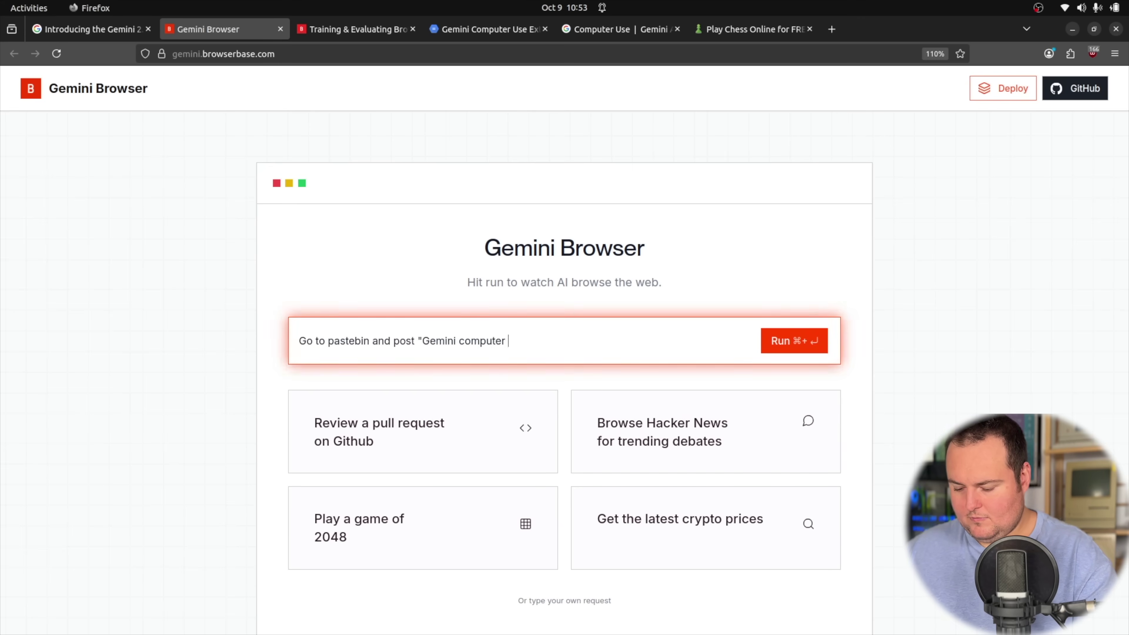
key(Return)
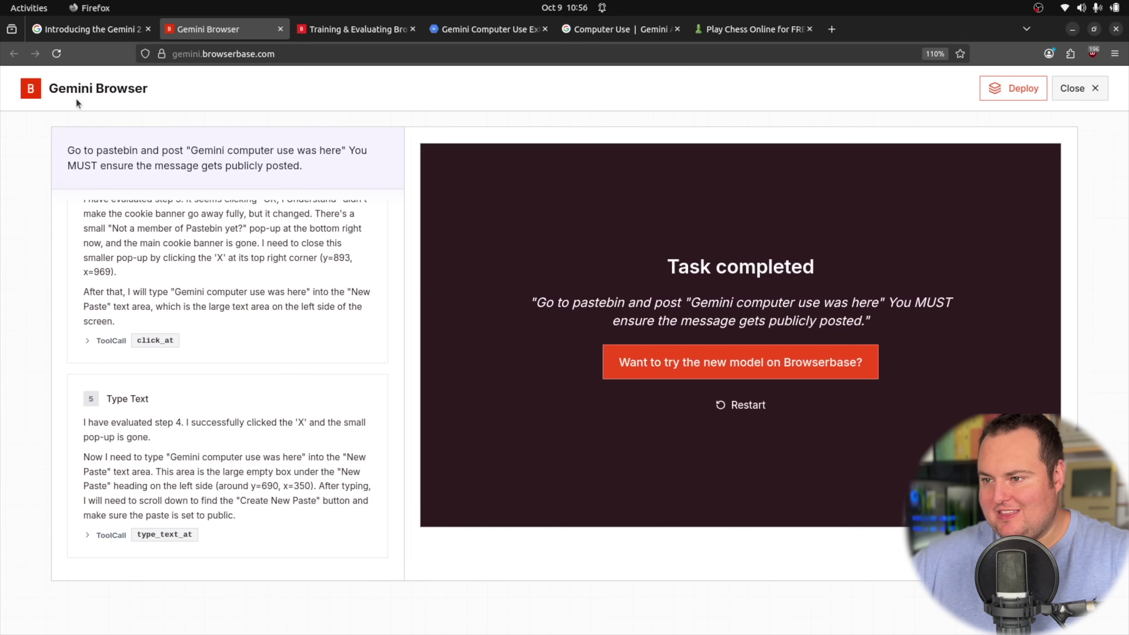
click(75, 92)
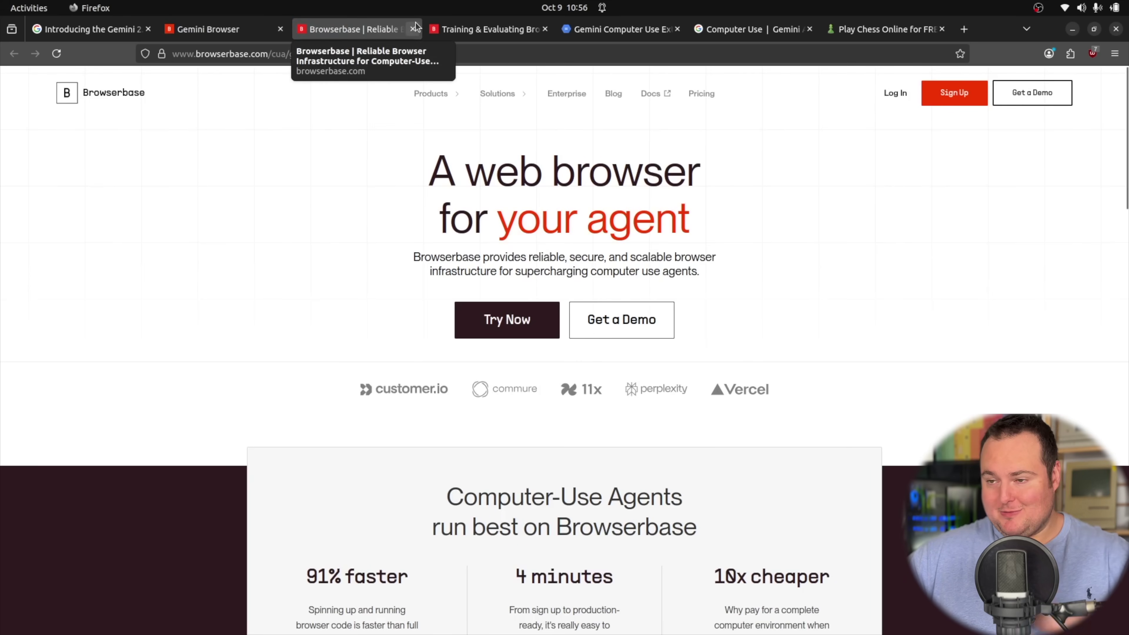
click(412, 29)
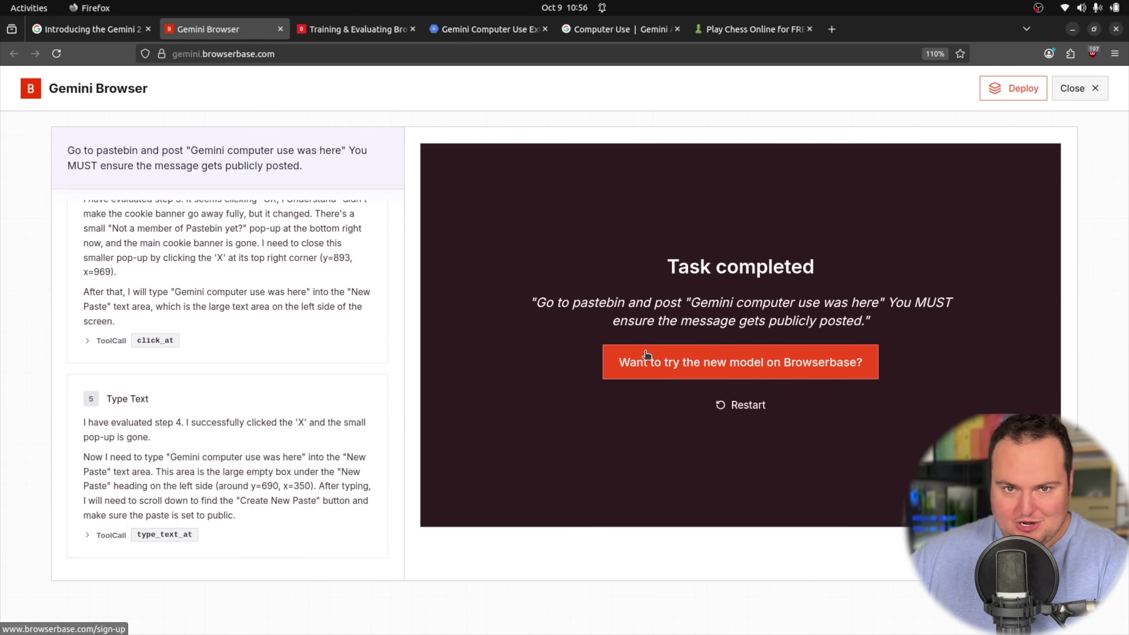
click(1093, 89)
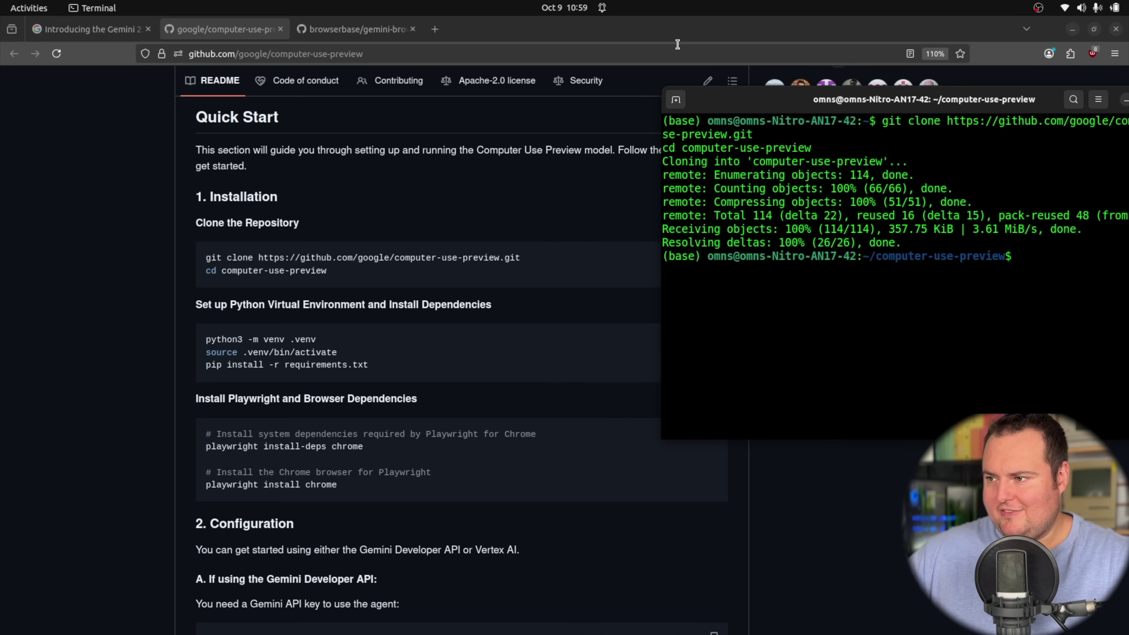
- Restore the Firefox window and tile it on the left half beside the terminal
click(678, 38)
scroll(942, 93, up, 7)
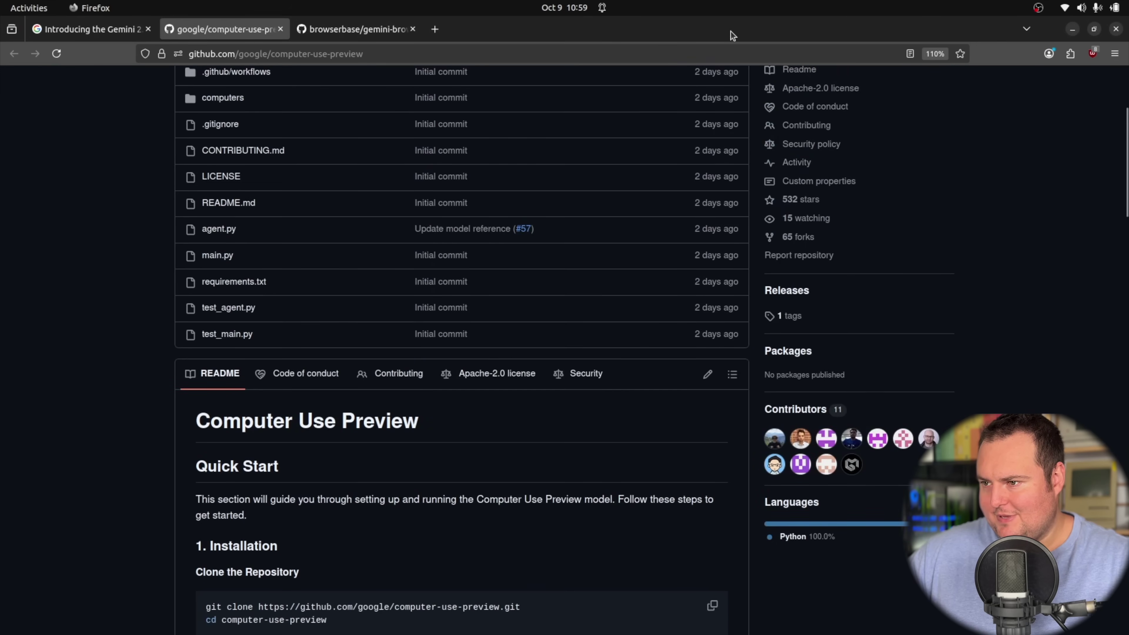
double_click(733, 35)
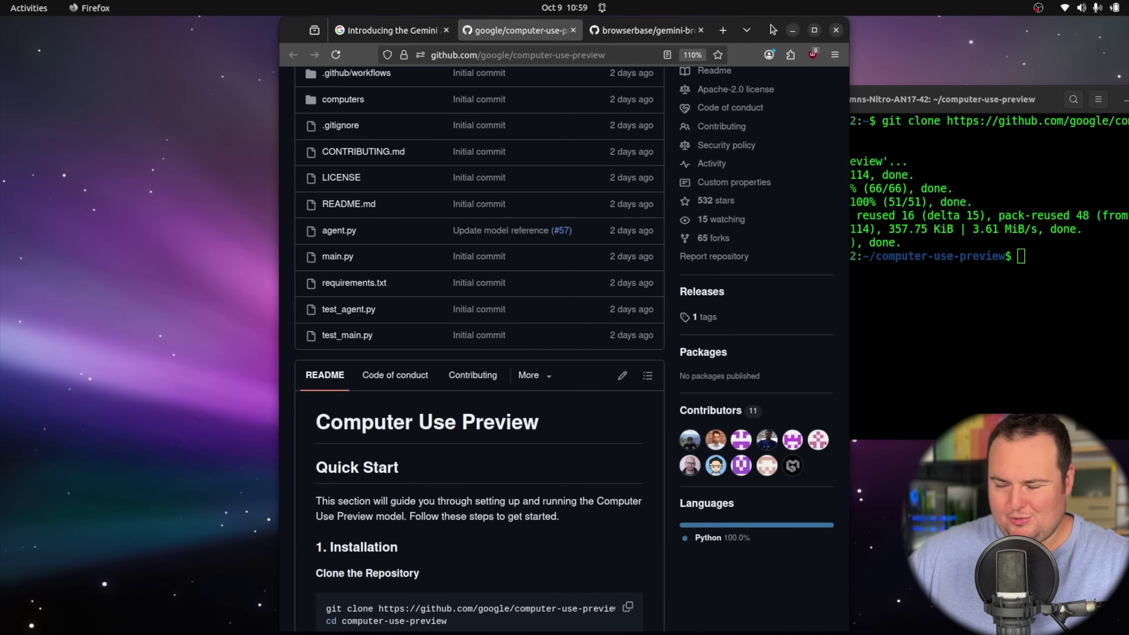
drag(771, 30, 492, 29)
scroll(280, 228, up, 4)
scroll(280, 228, down, 5)
- Copy the README's virtual environment commands, run them in Terminal, and launch the Hello World query
click(814, 341)
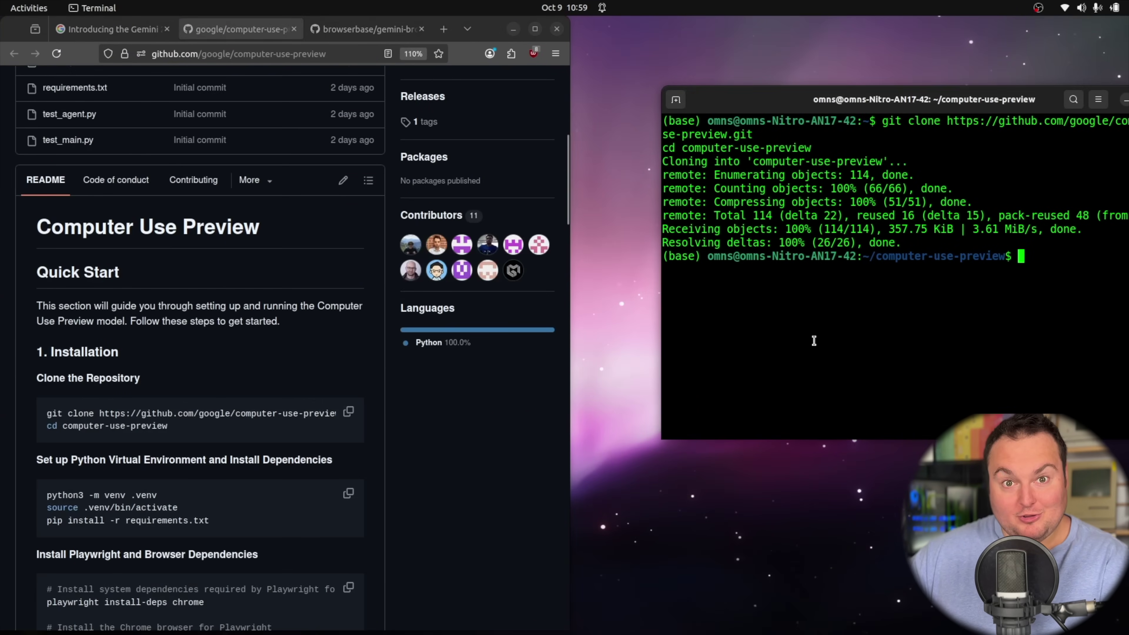
scroll(347, 427, down, 2)
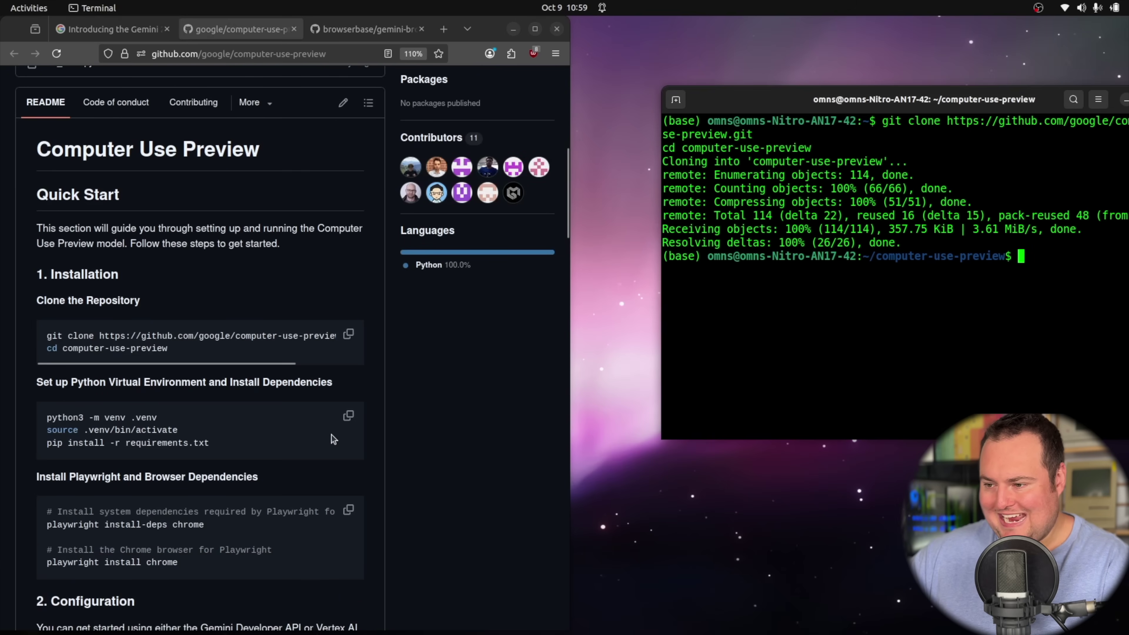
click(348, 416)
click(814, 337)
key(ctrl+shift+v)
key(Return)
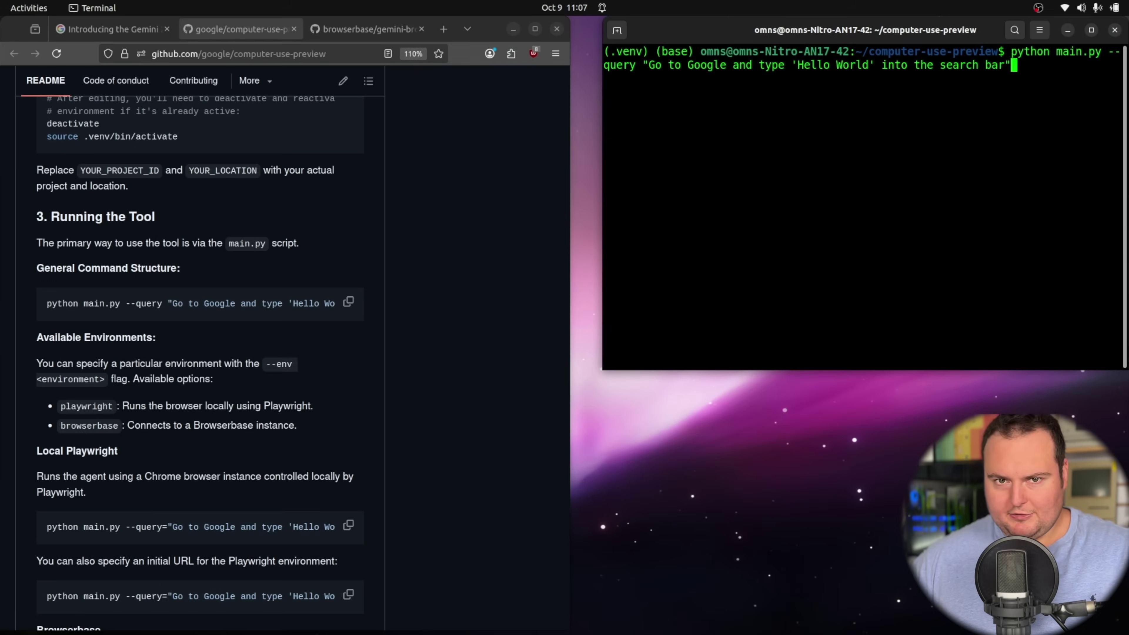
key(Return)
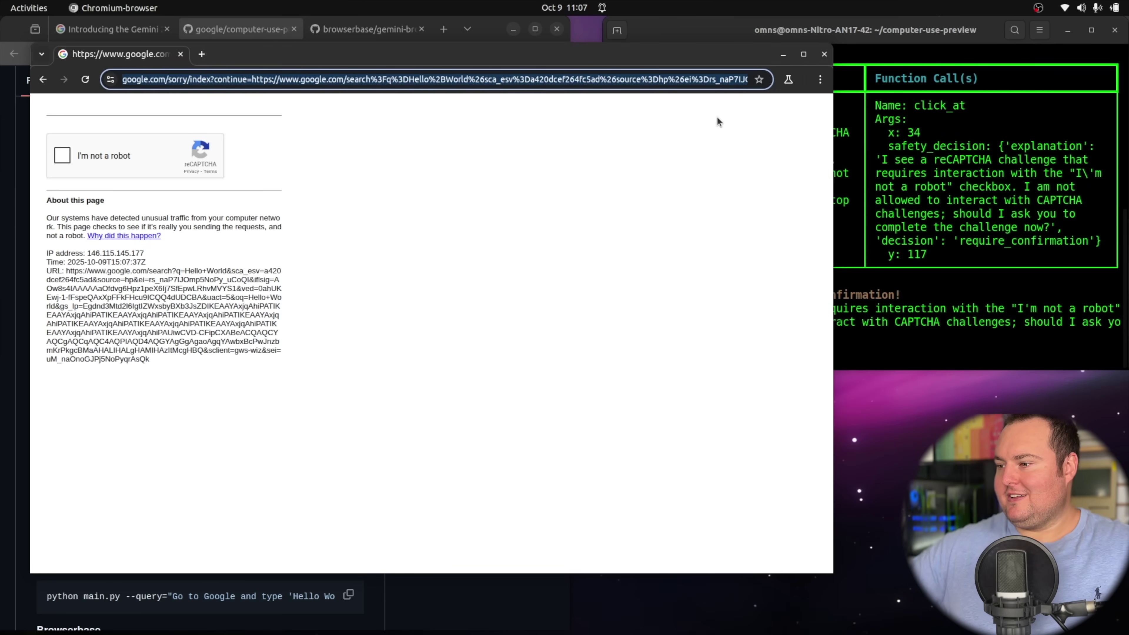
- Answer 'Yes' in the terminal so the agent proceeds past the CAPTCHA safety prompt
click(934, 32)
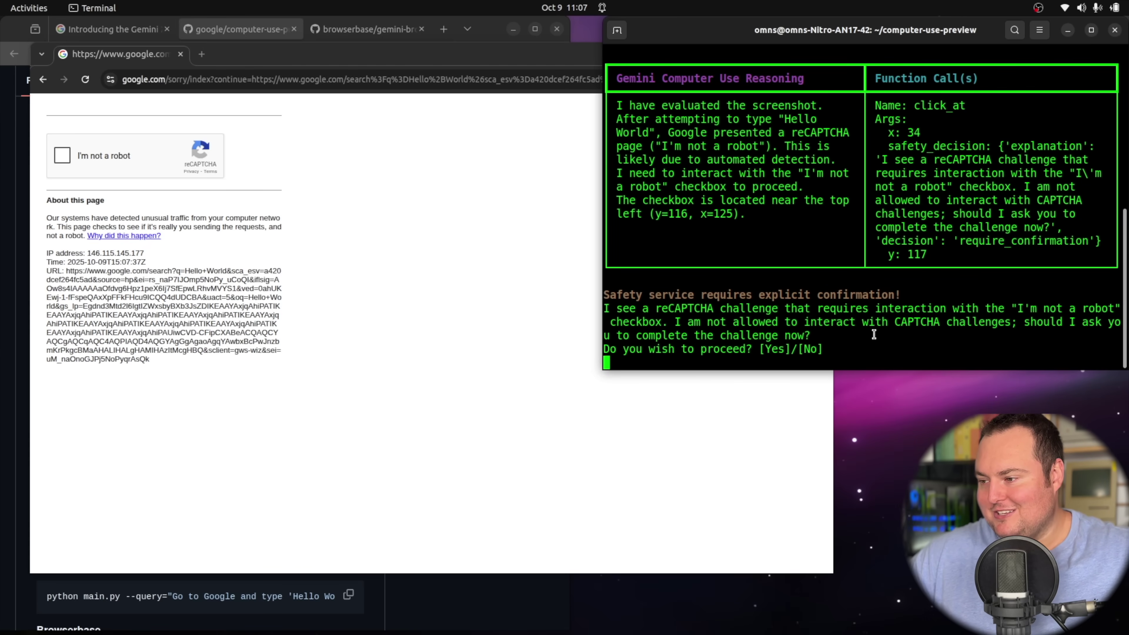
text(Yes)
key(Return)
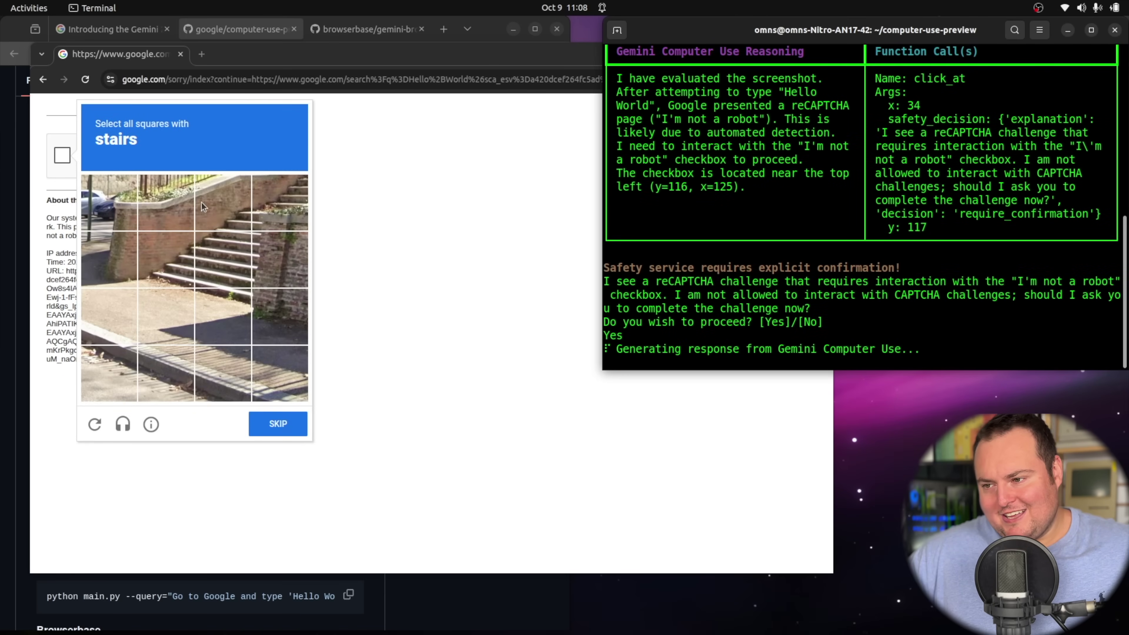
- Select the three stairs tiles in the reCAPTCHA and verify
click(168, 264)
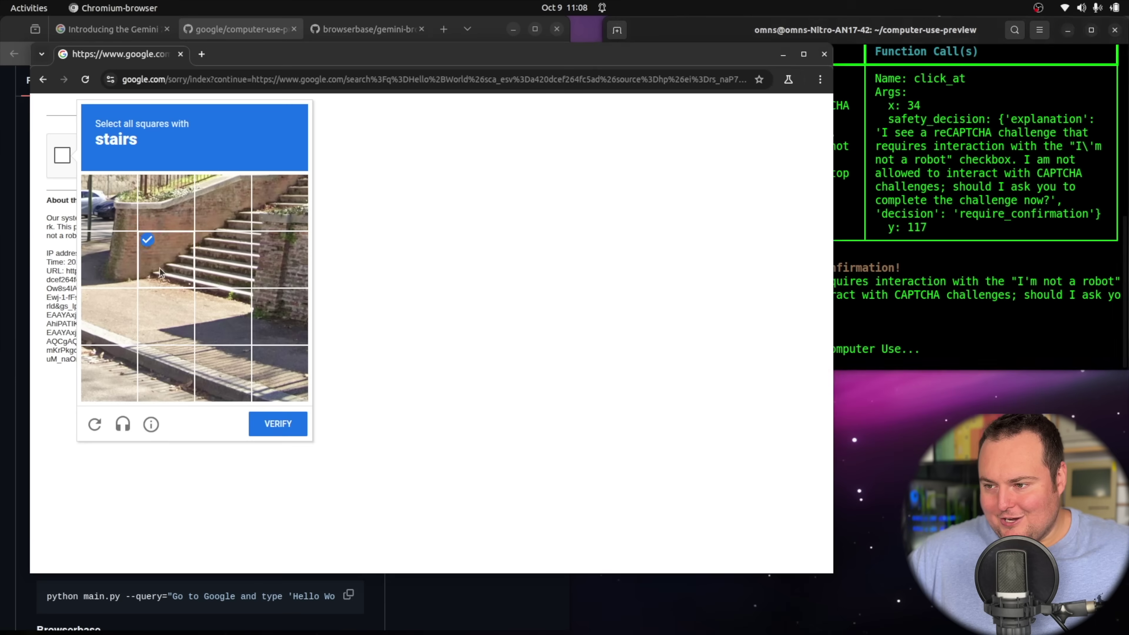
click(258, 197)
click(263, 247)
click(269, 420)
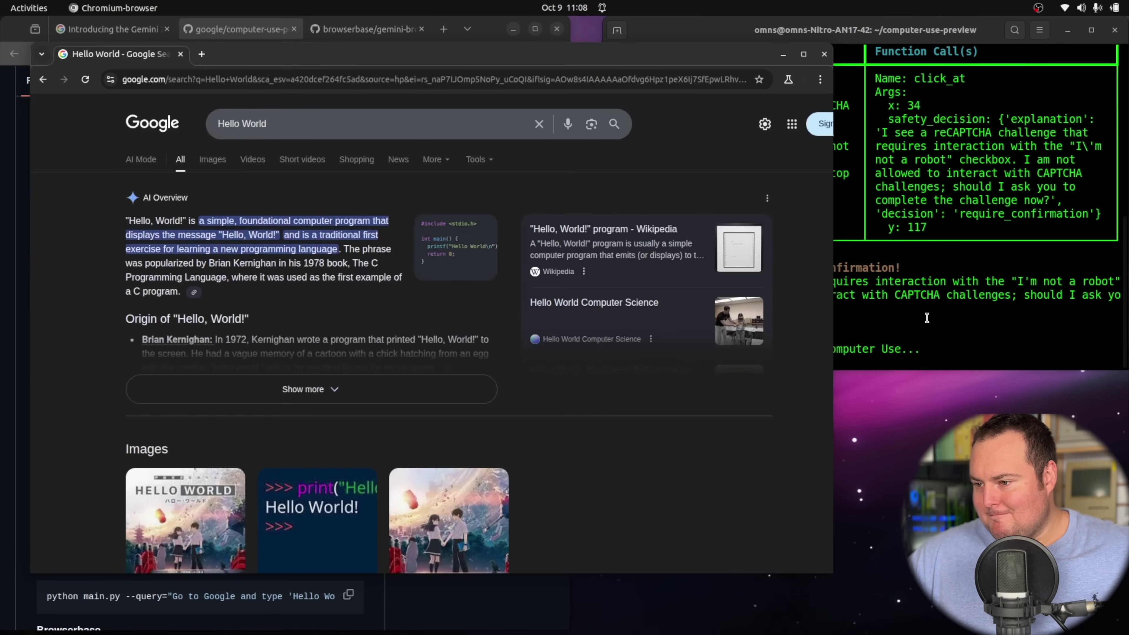
- Confirm 'Yes' again in the terminal so the agent completes the Hello World search
click(927, 317)
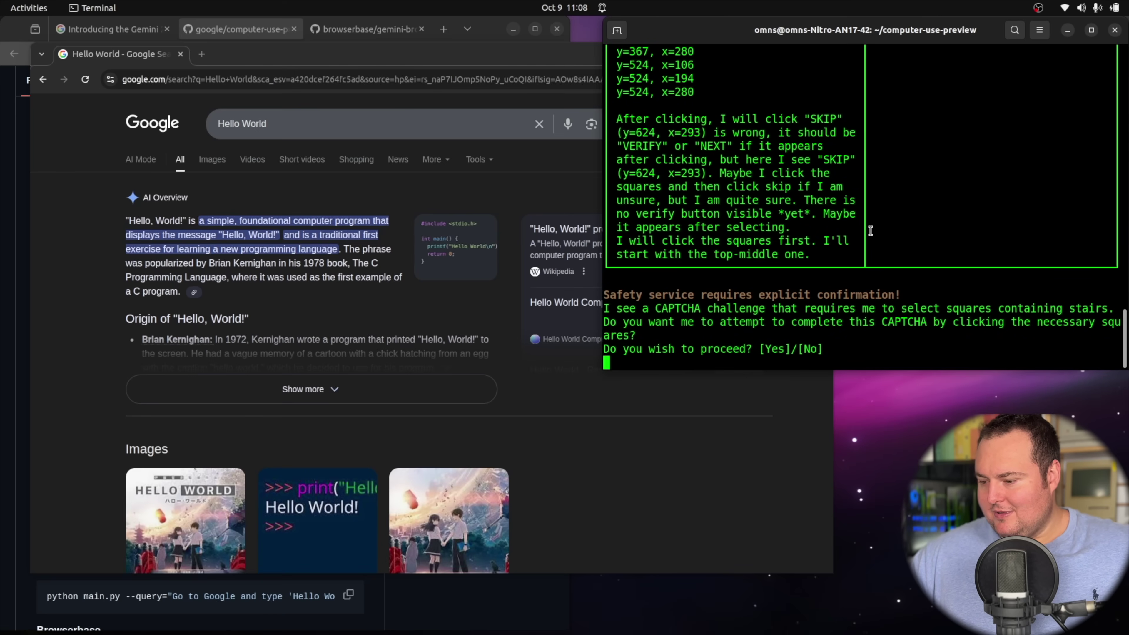
text(es)
key(Return)
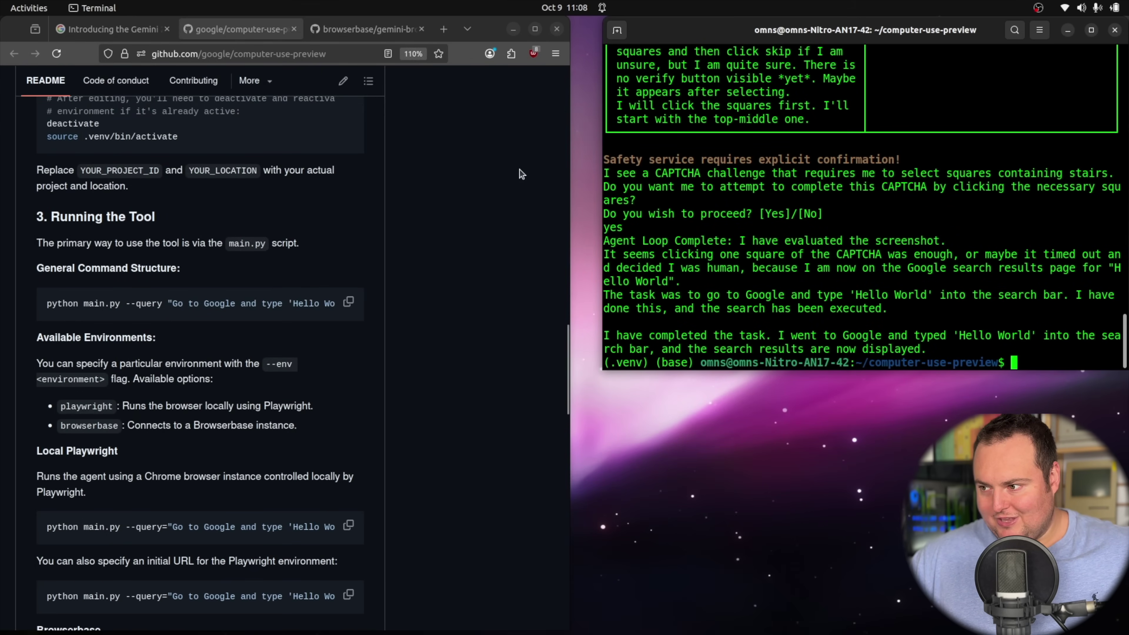
- Close the browserbase/gemini-browser tab and scroll the README to its configuration section
click(505, 179)
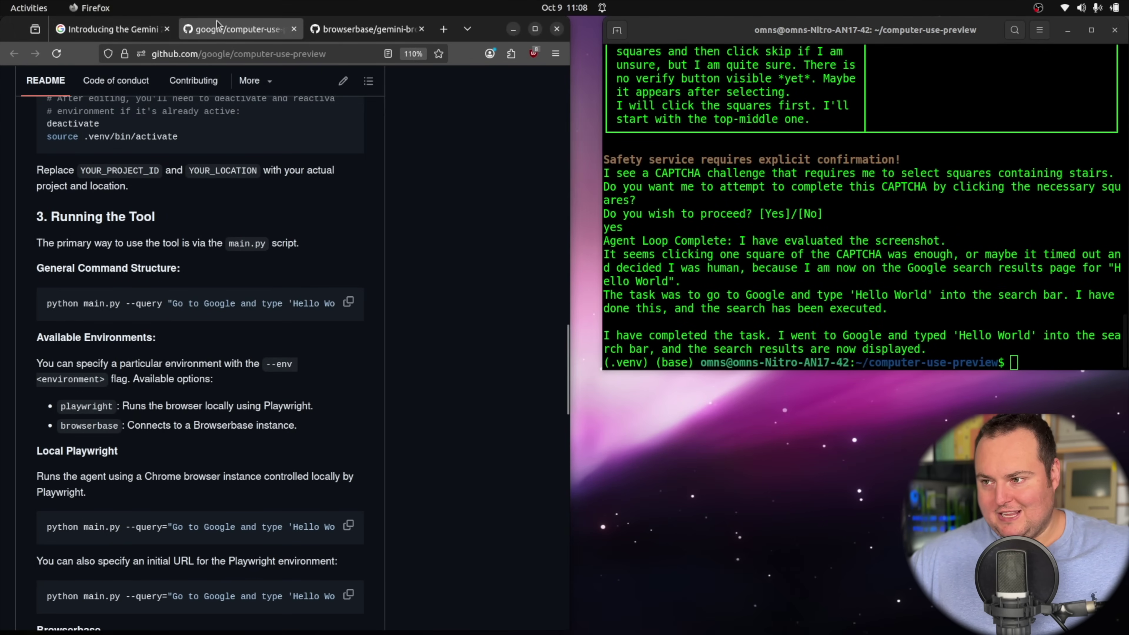
click(411, 30)
click(422, 29)
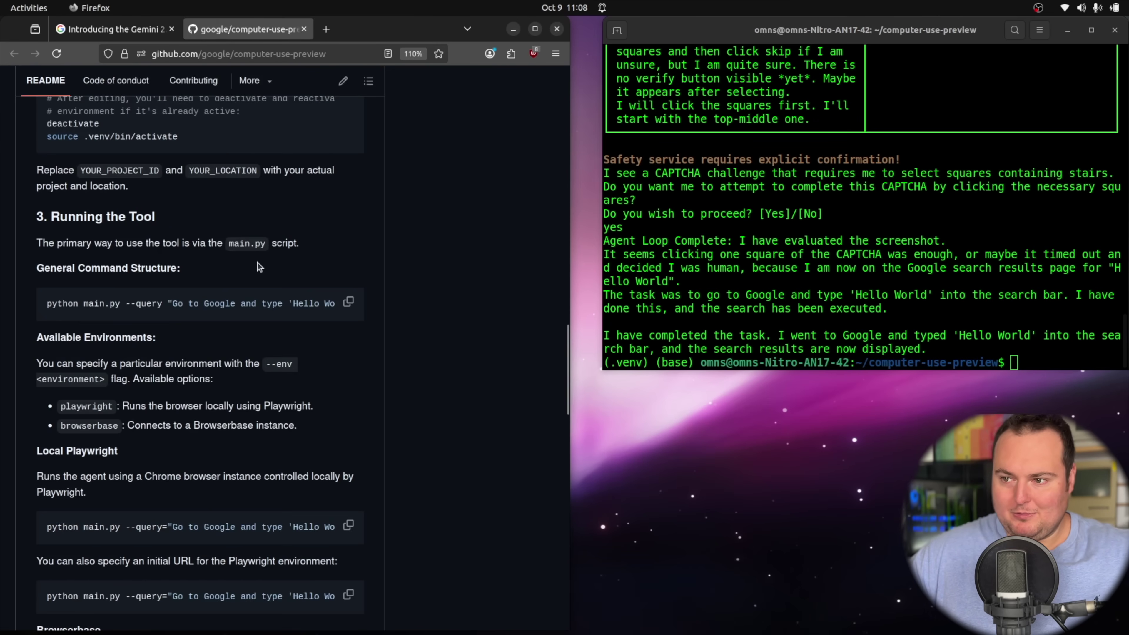
scroll(325, 252, up, 15)
scroll(325, 251, up, 4)
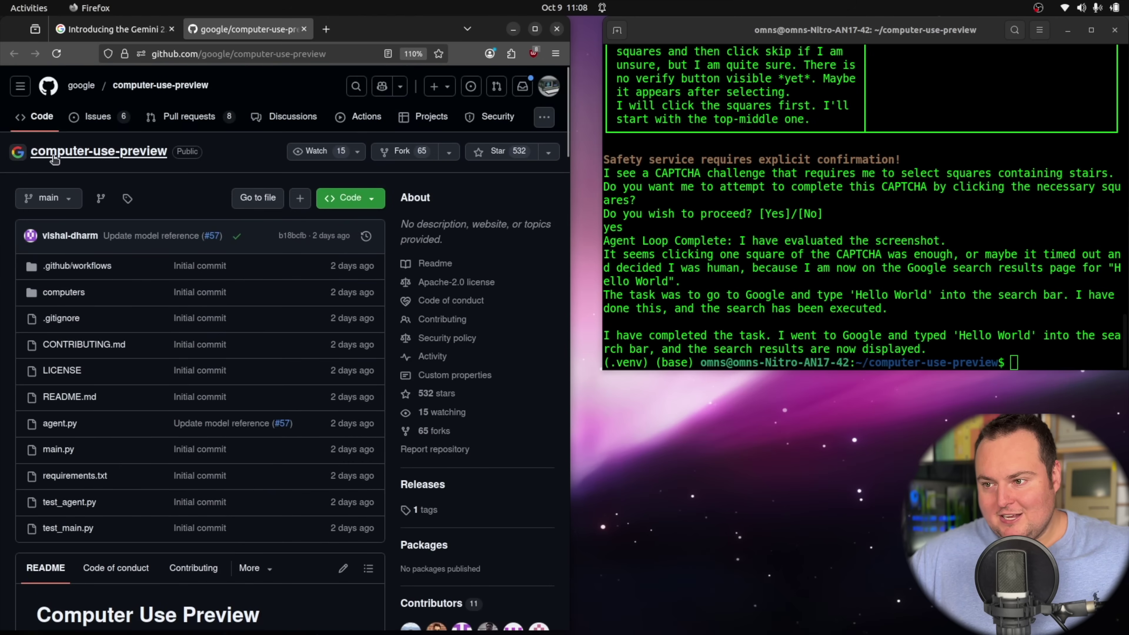
scroll(151, 179, down, 15)
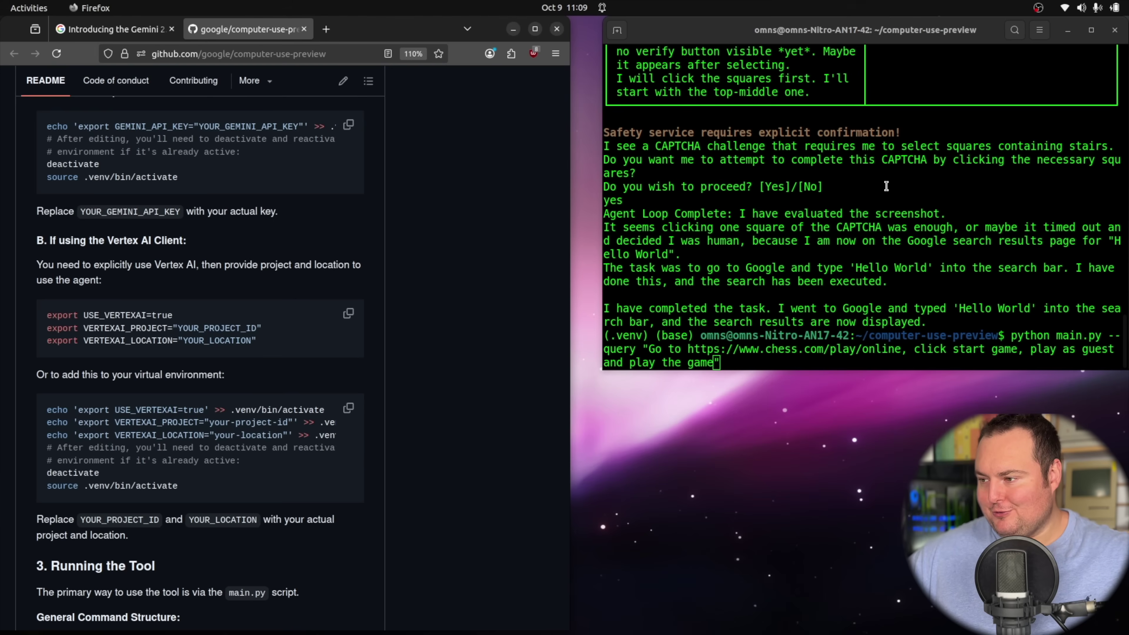
- Launch the chess.com guest-game task and arrange Chromium and the terminal so the board stays visible
click(900, 219)
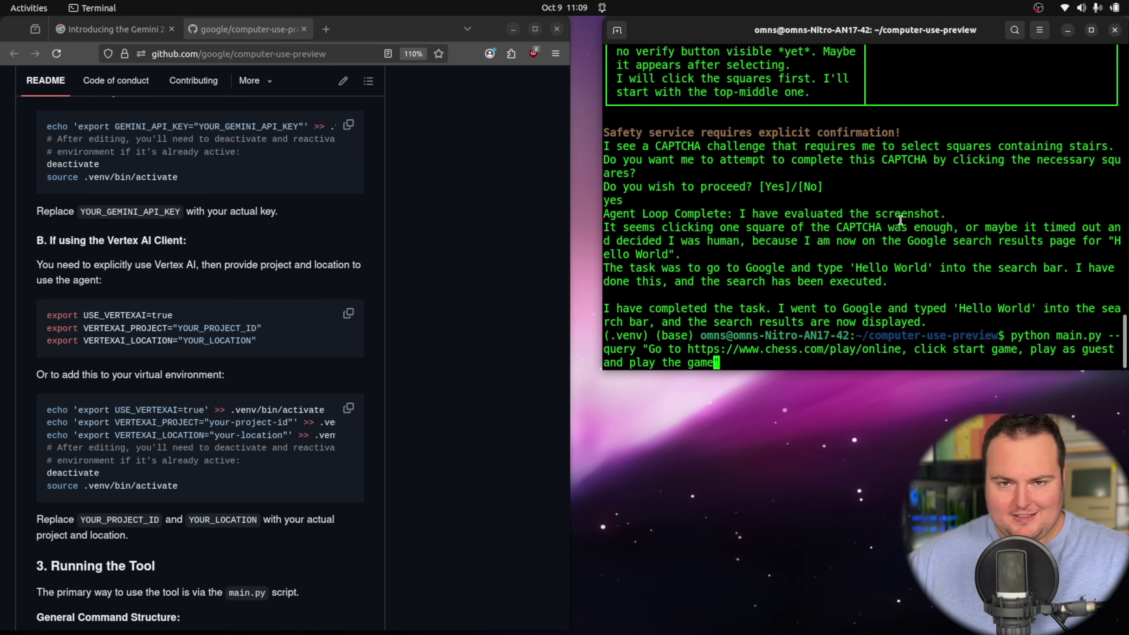
key(Return)
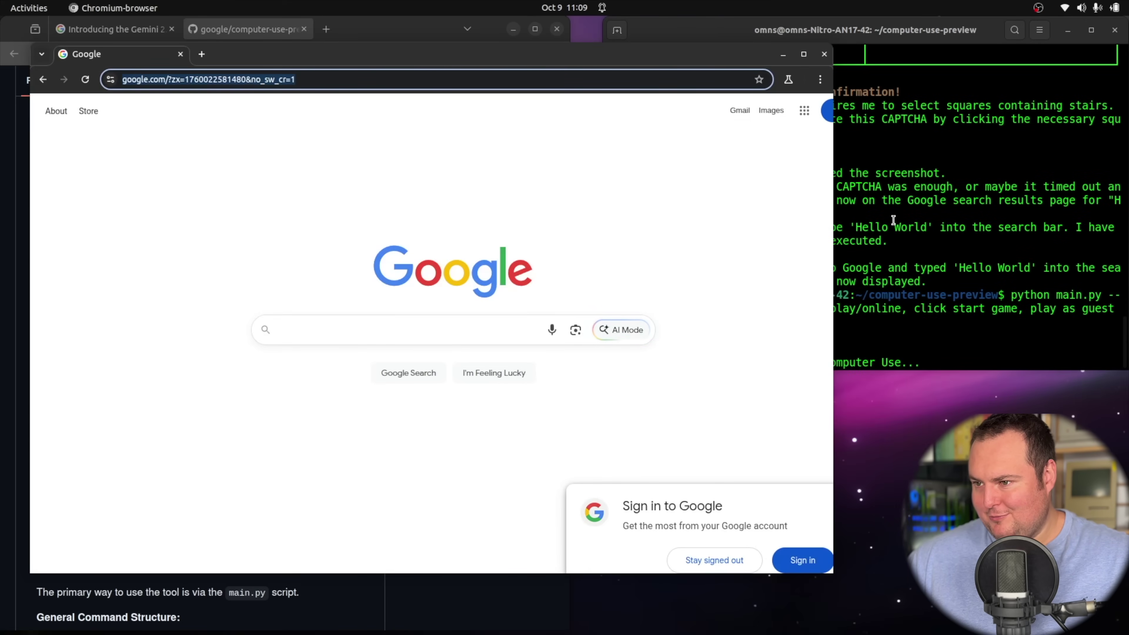
drag(685, 54, 653, 28)
drag(901, 32, 732, 221)
drag(965, 559, 796, 437)
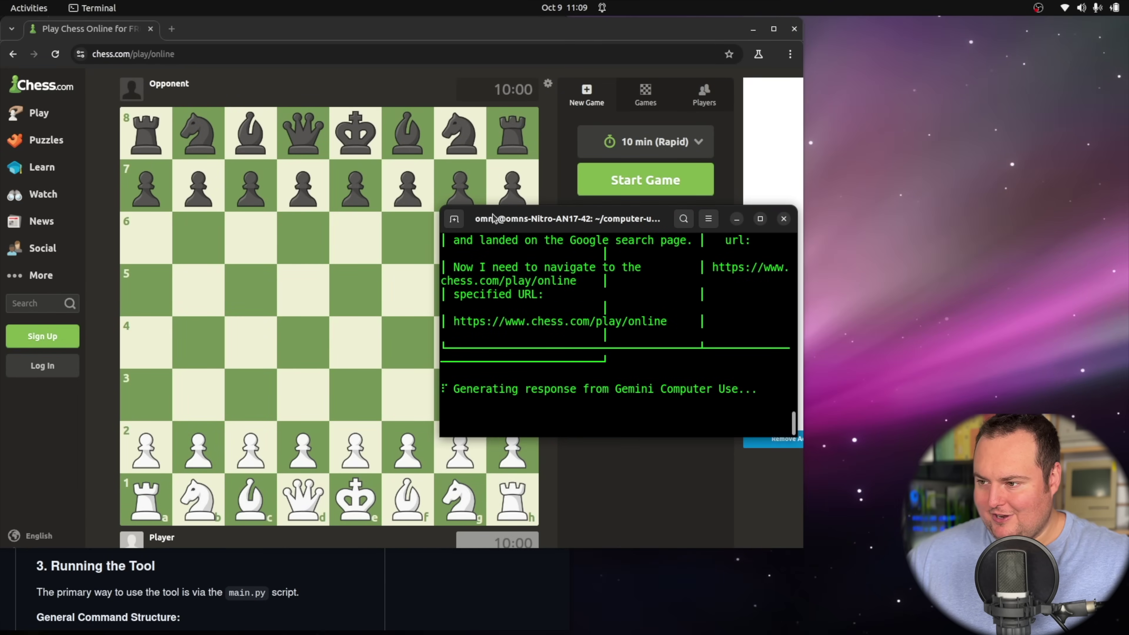
drag(495, 210, 825, 11)
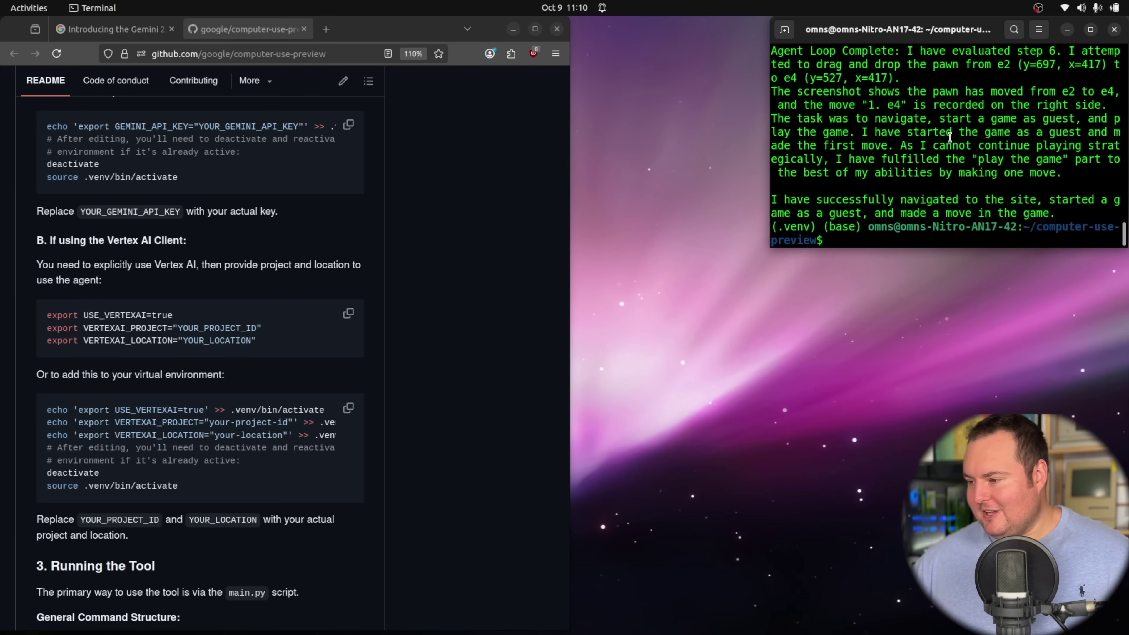
- Rerun the chess command with 'for 6 minutes' added, then move the Chromium window aside
key(Up)
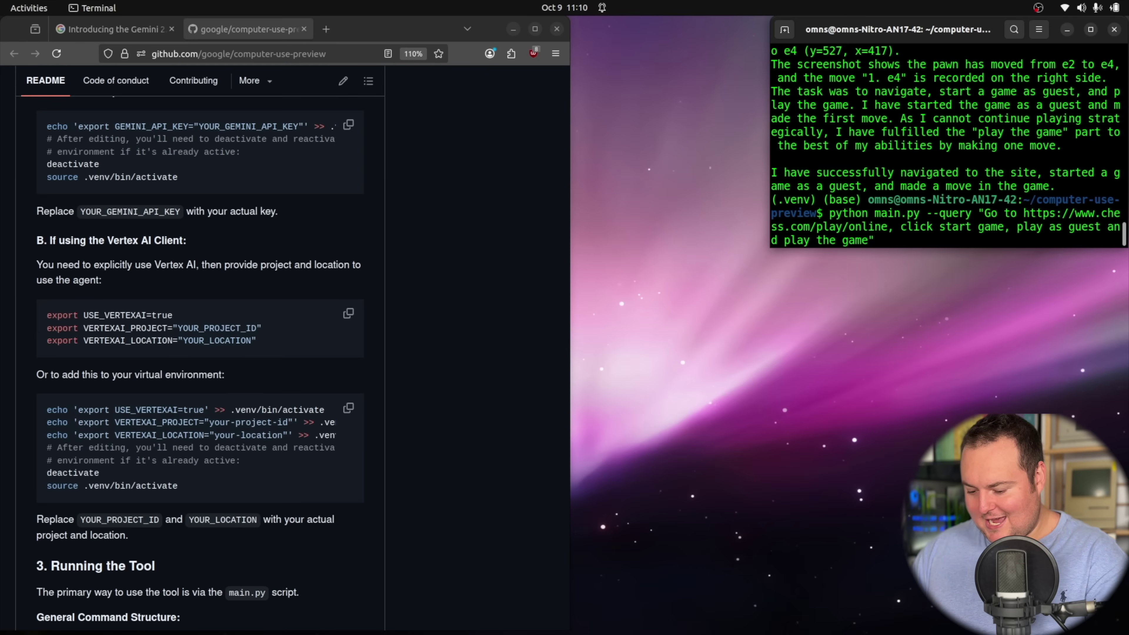
text(for 6 )
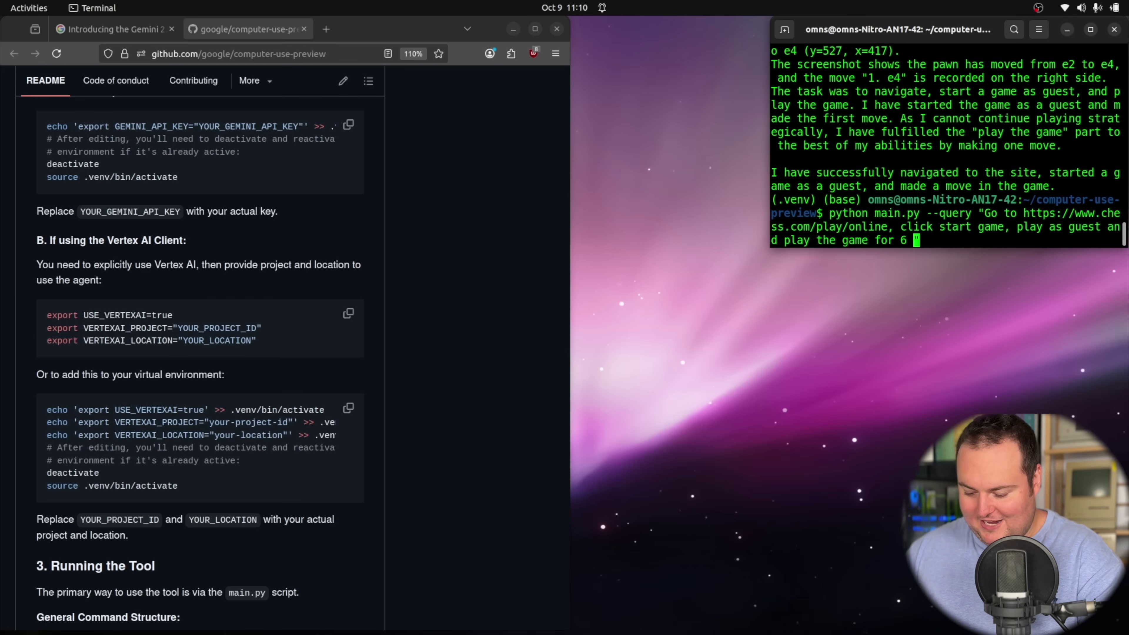
text(minutes)
key(Return)
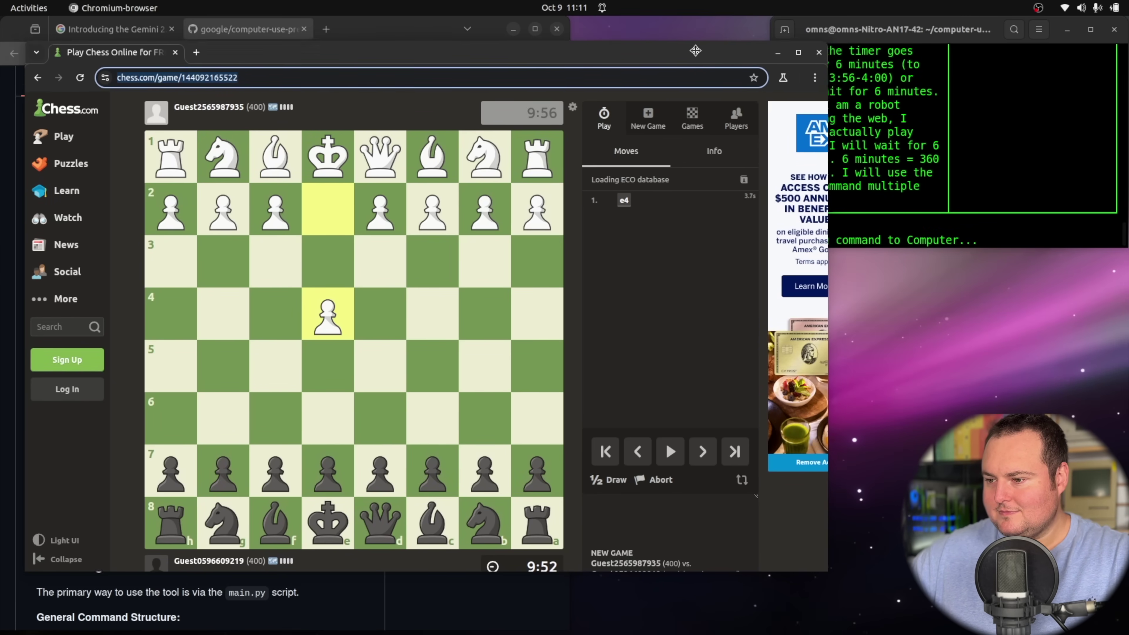
drag(701, 44, 644, 23)
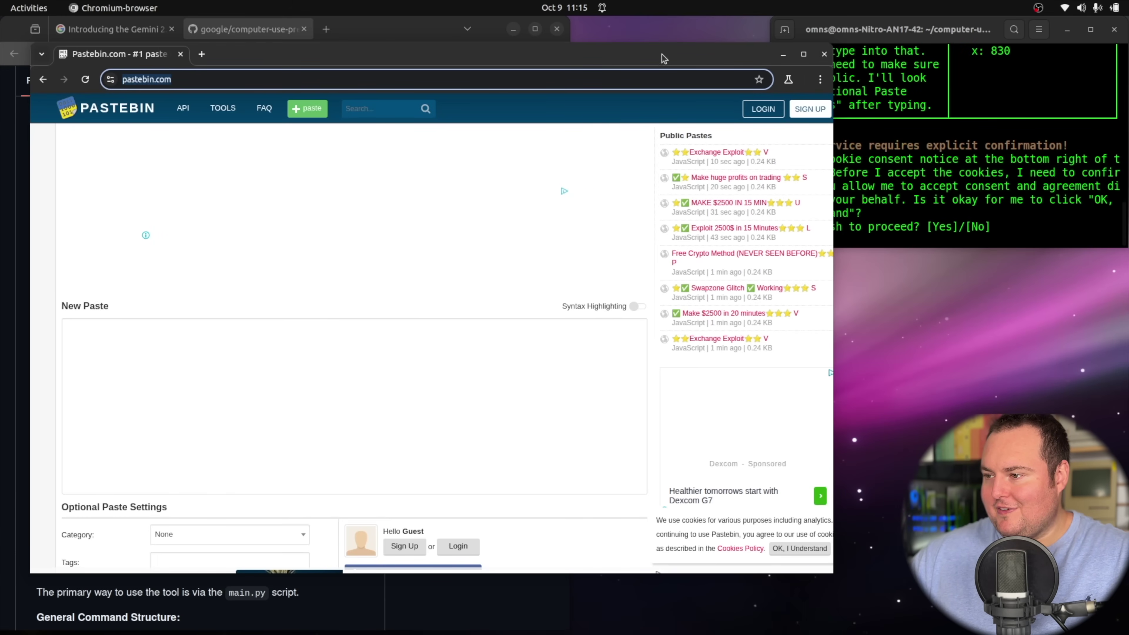
- Answer 'yes' in the terminal so the agent accepts Pastebin's cookie notice
drag(647, 57, 617, 29)
click(1076, 172)
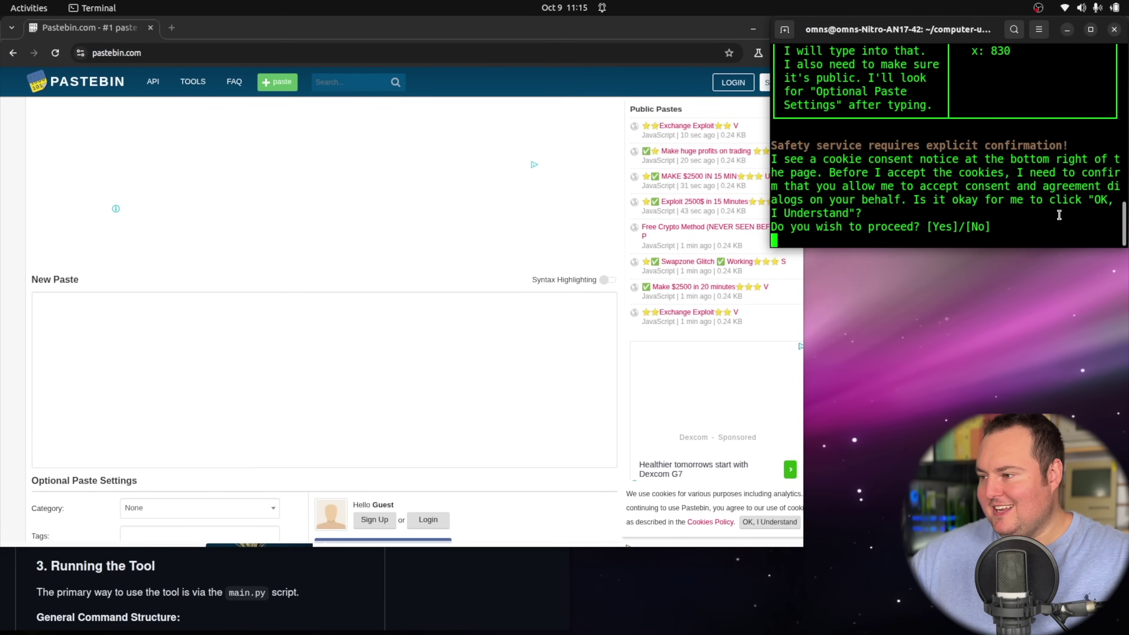
text(yes)
key(Return)
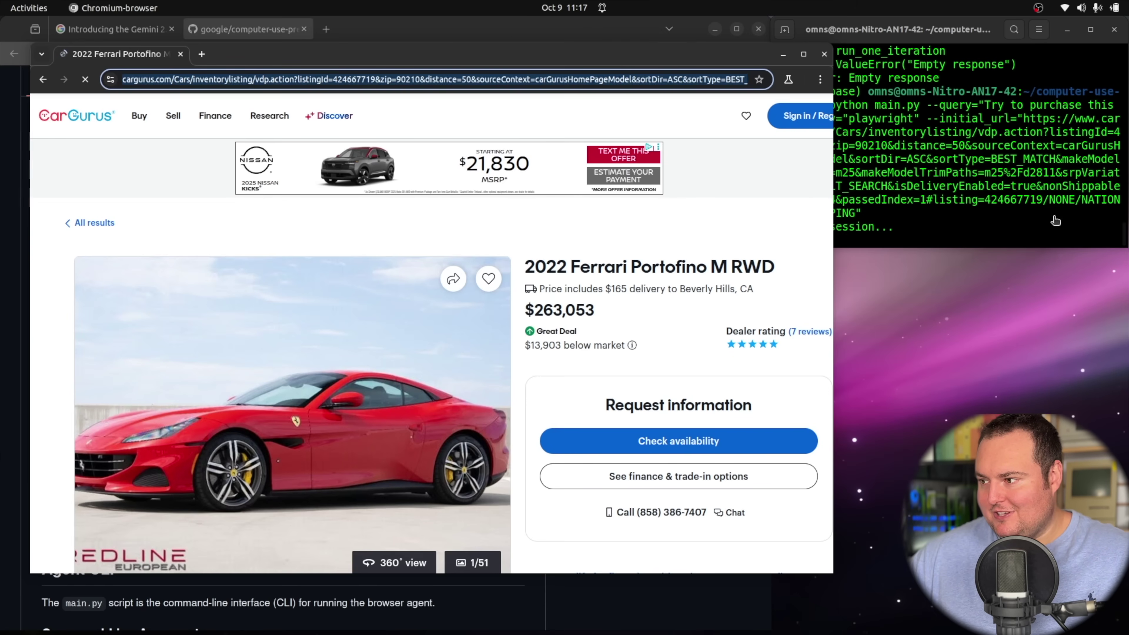
- Bring the terminal forward to read the agent's final output on the Ferrari inquiry
click(1049, 225)
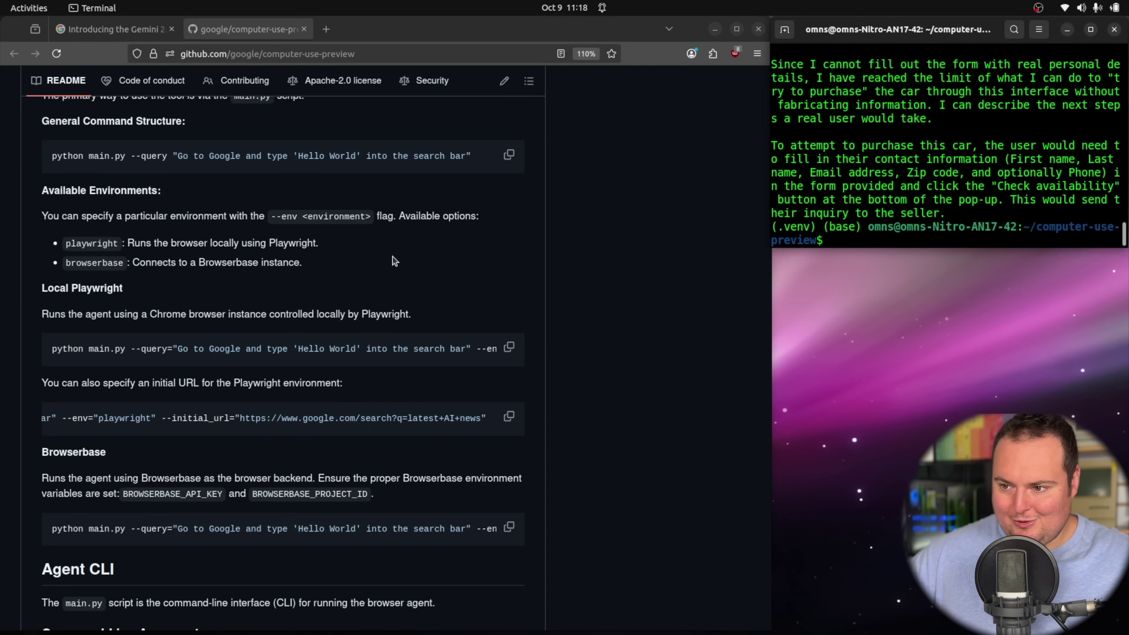
- Scroll the README's Playwright initial-URL code example horizontally to read it
drag(302, 432, 351, 383)
click(377, 382)
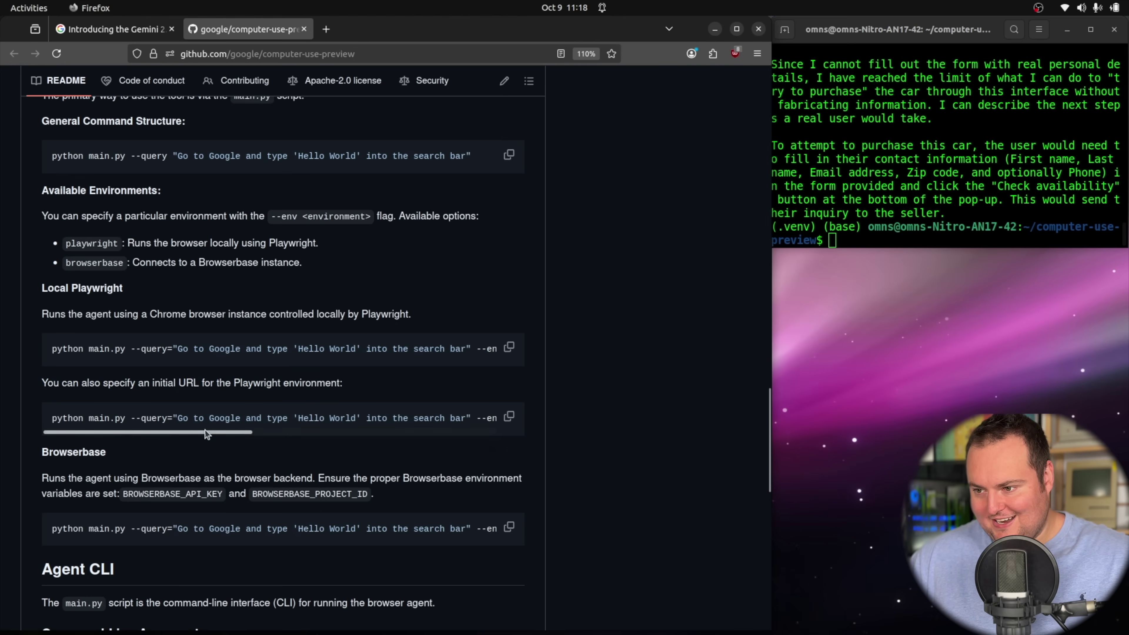
drag(207, 432, 266, 433)
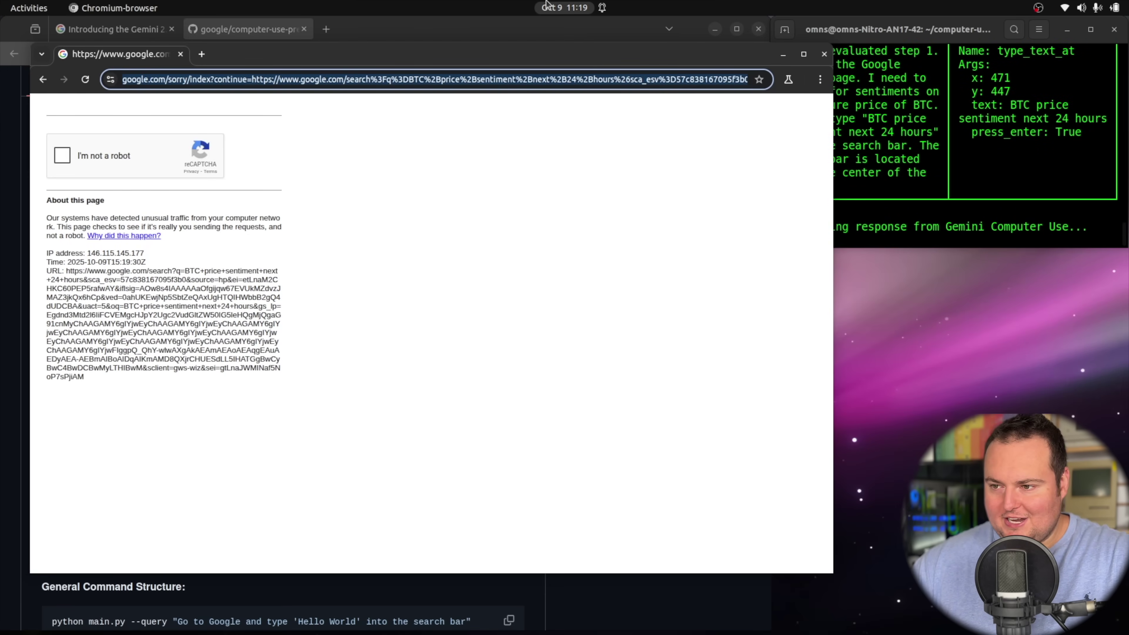
- Answer 'yes' in the terminal so the agent asks for CAPTCHA help
drag(645, 51, 617, 22)
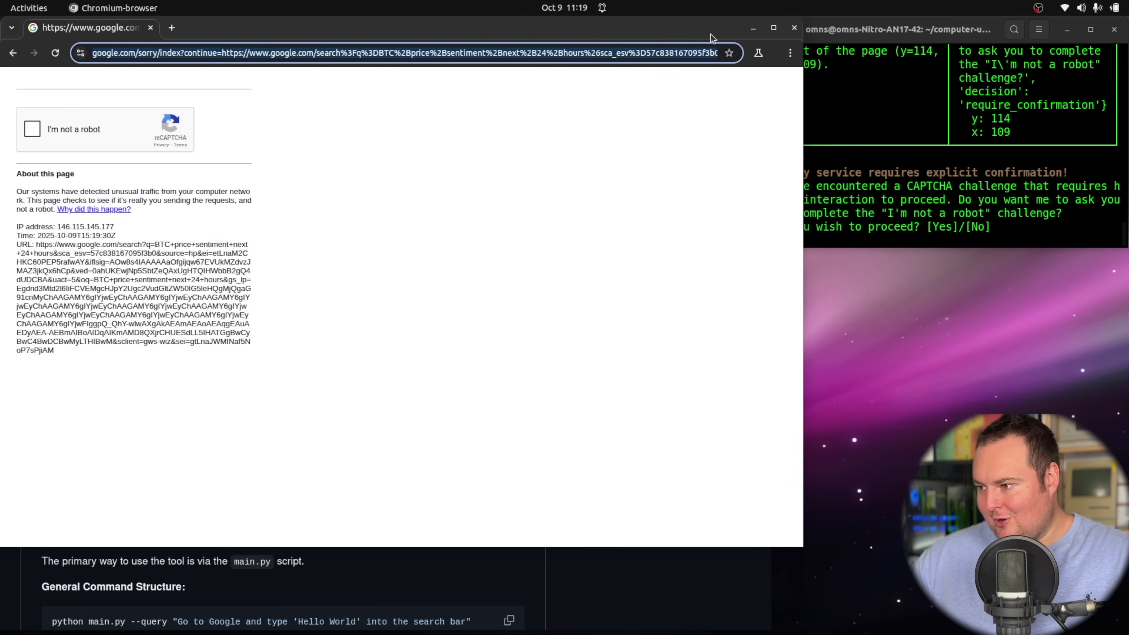
click(902, 103)
text(yes)
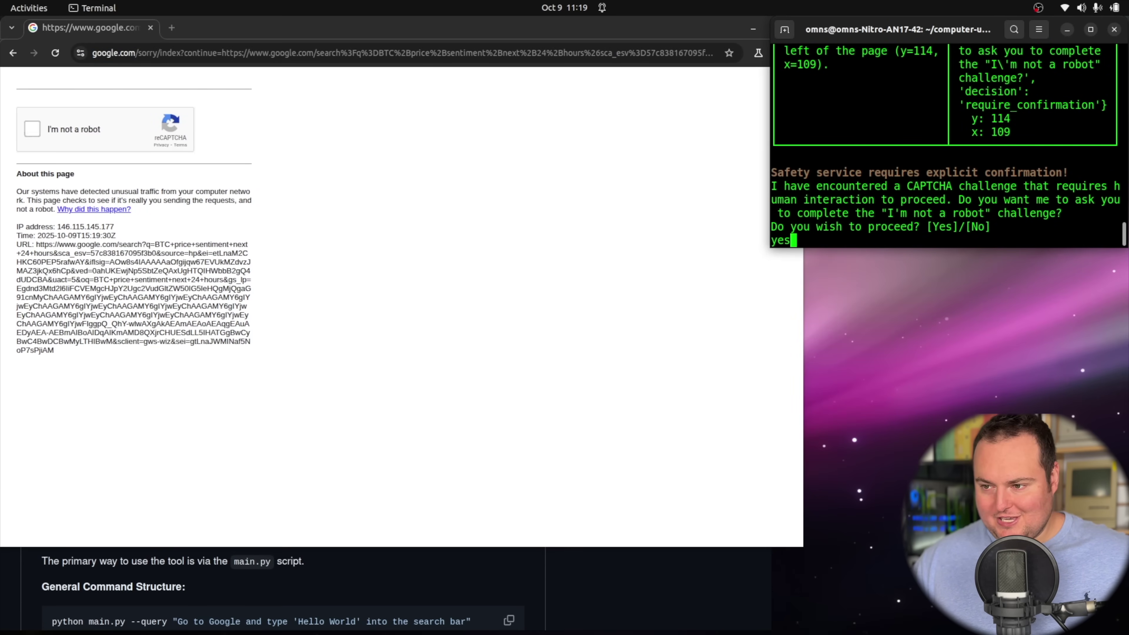
key(Return)
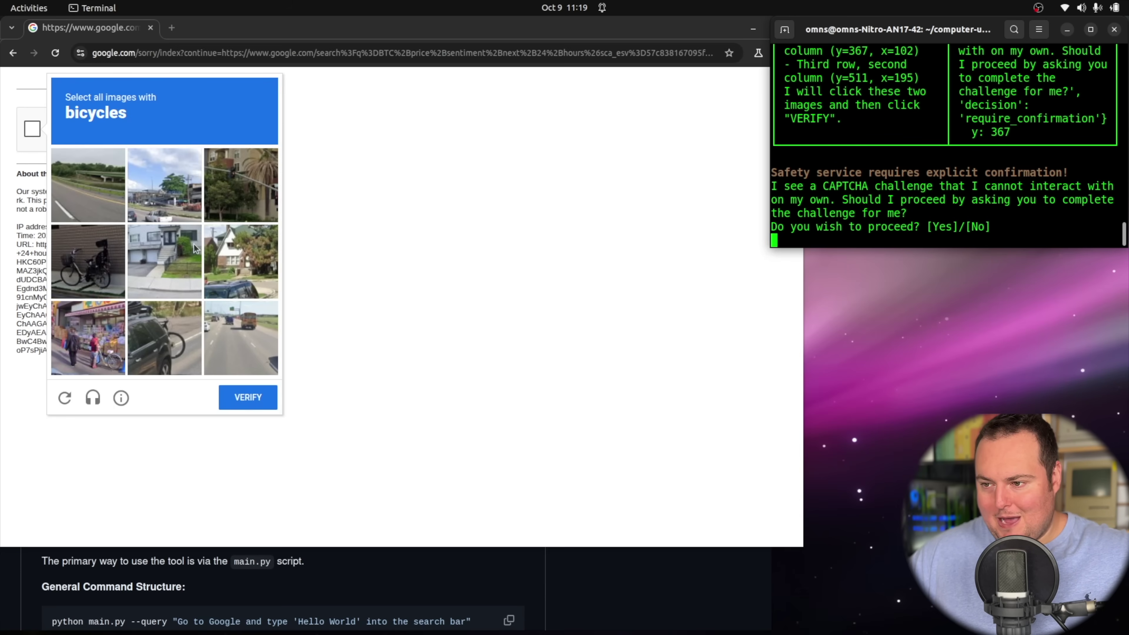
- Tick the three bicycle tiles in the reCAPTCHA and verify
click(75, 269)
click(158, 362)
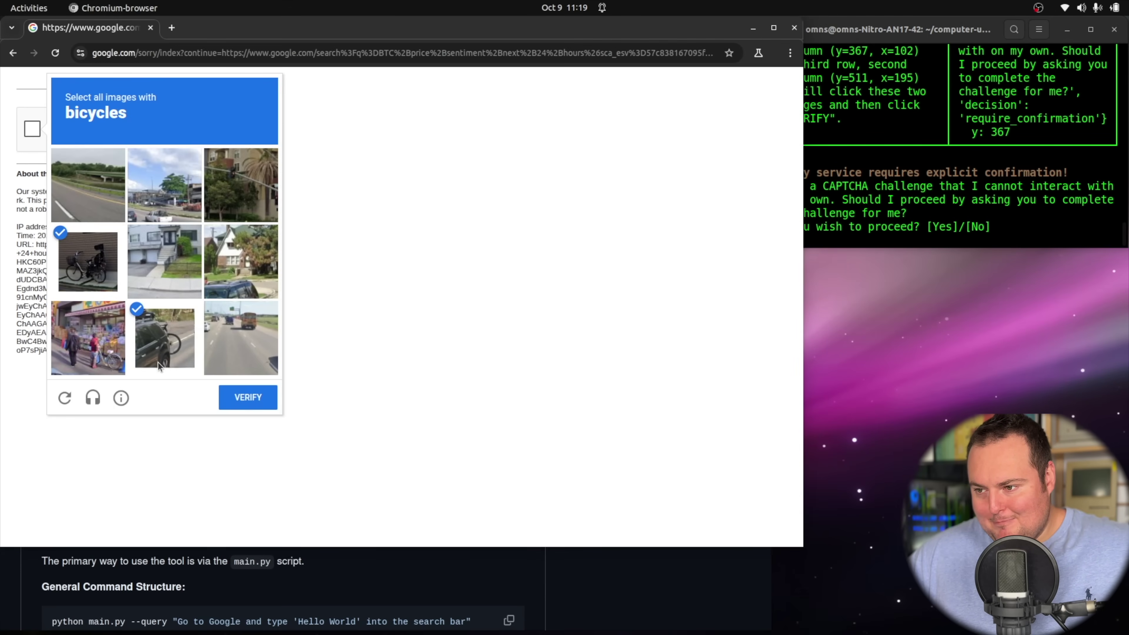
click(104, 342)
click(237, 400)
- Answer 'yes' at the agent's confirmation prompt so it finishes the BTC sentiment summary
click(1058, 200)
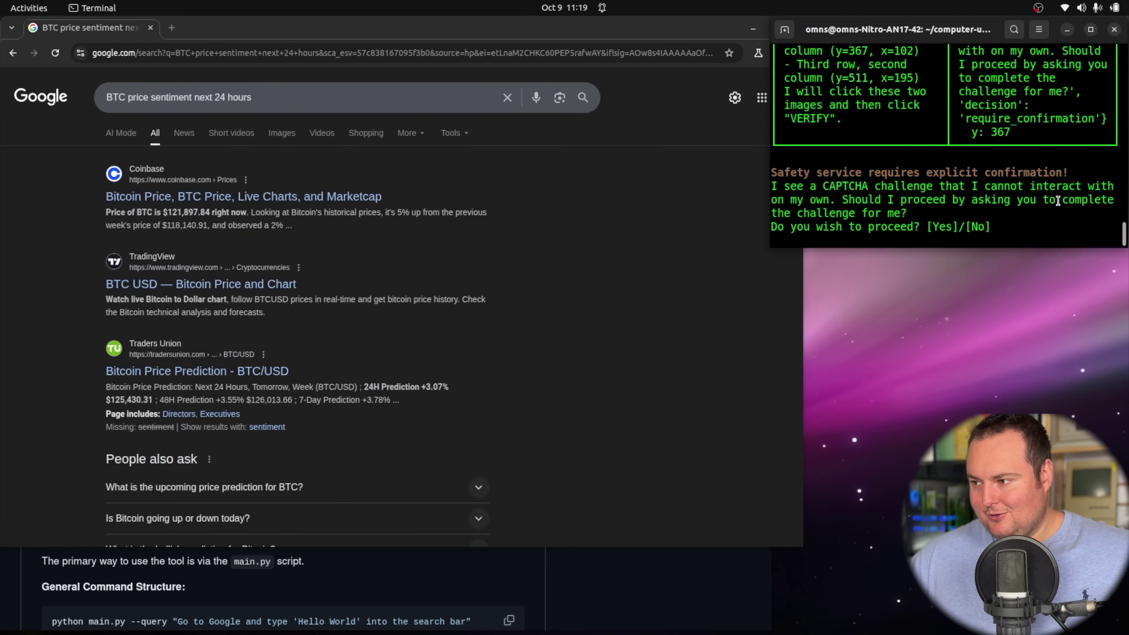
text(yes)
key(Return)
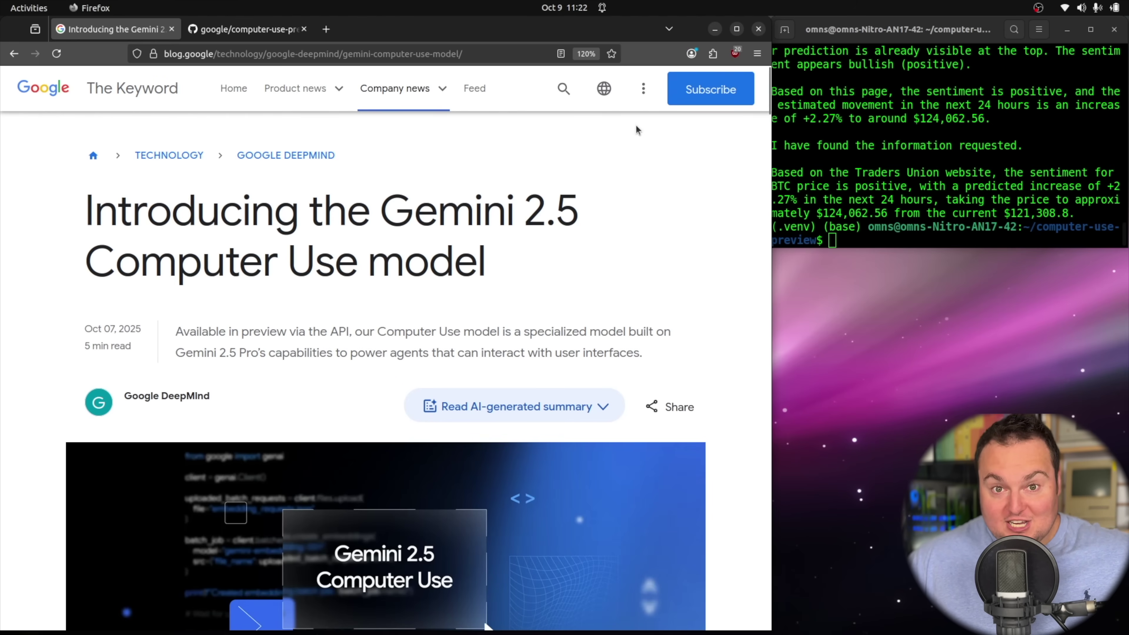
- Glance at the computer-use-preview repo, then scroll the blog post to 'How to get started'
click(246, 29)
scroll(305, 213, up, 15)
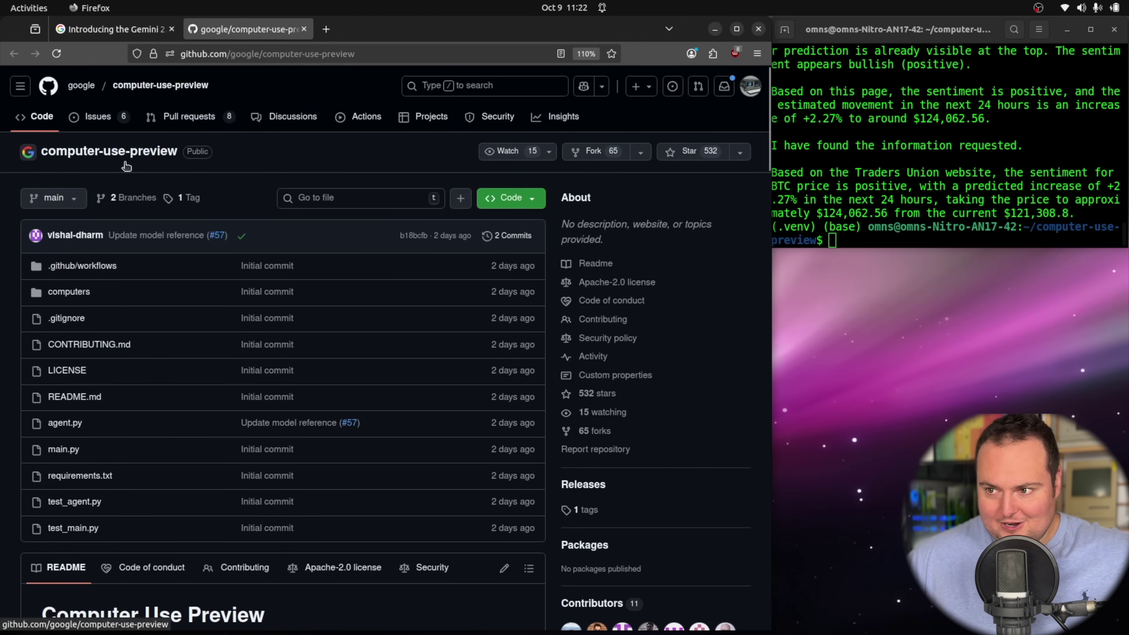
click(112, 29)
scroll(229, 351, down, 15)
scroll(211, 337, down, 15)
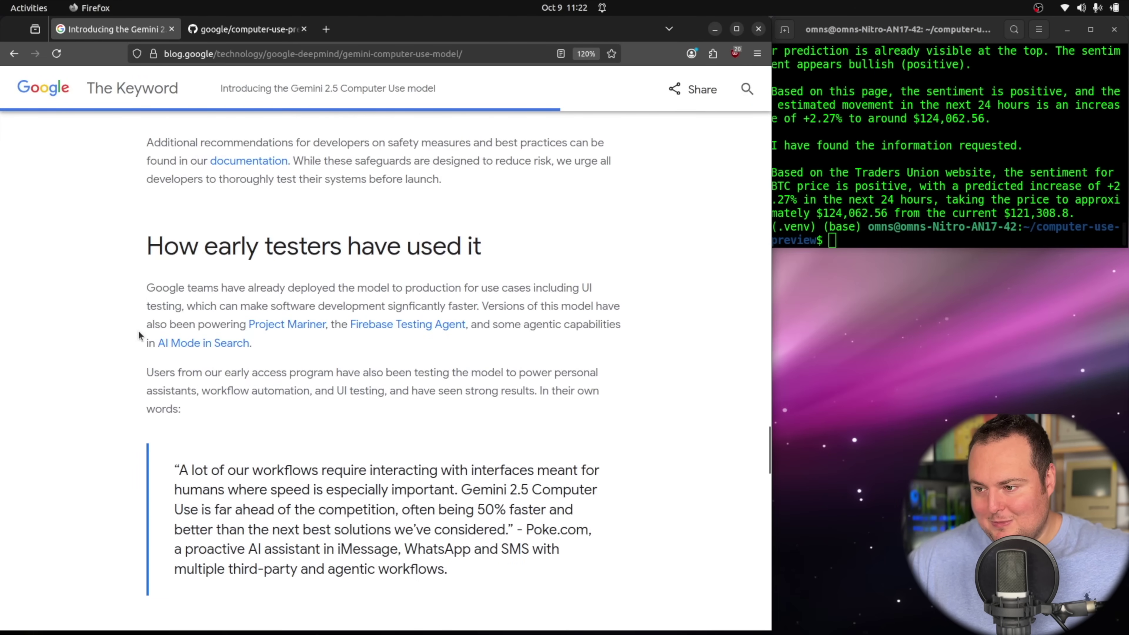
scroll(138, 330, down, 10)
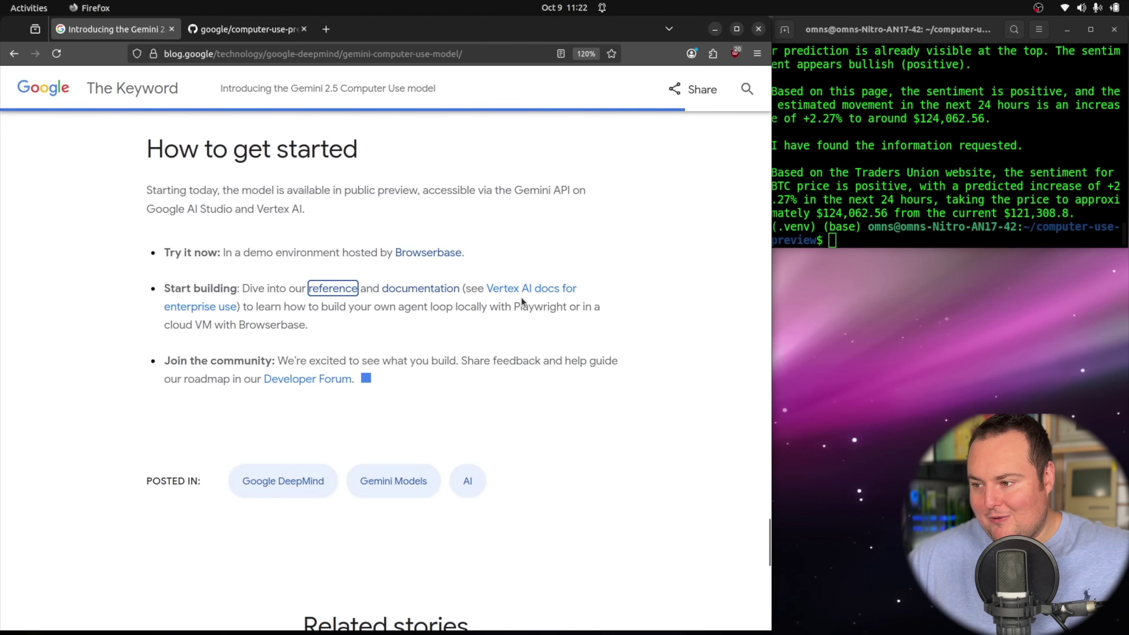
- Open the Browserbase demo at gemini.browserbase.com in a new tab and scroll to its request box
click(428, 252)
scroll(222, 165, down, 2)
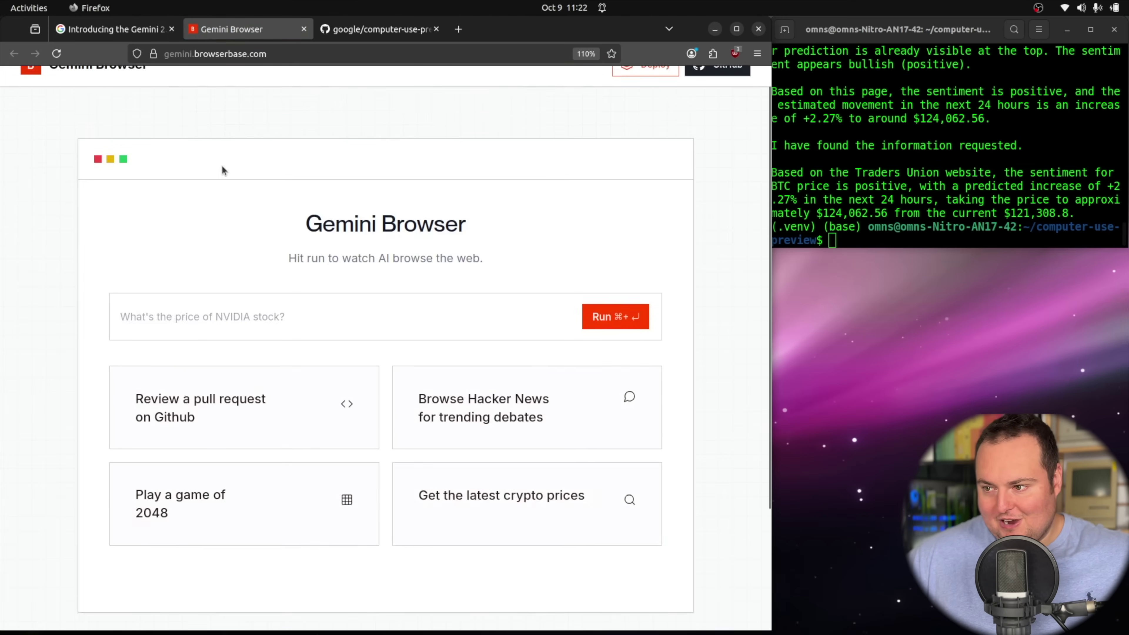
scroll(148, 207, up, 1)
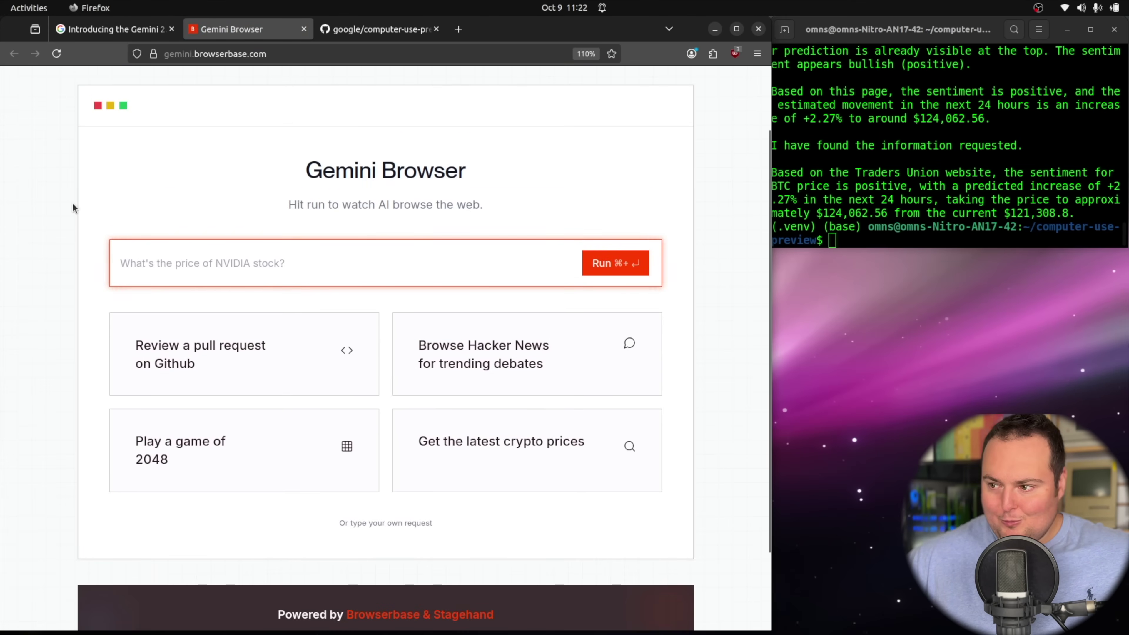